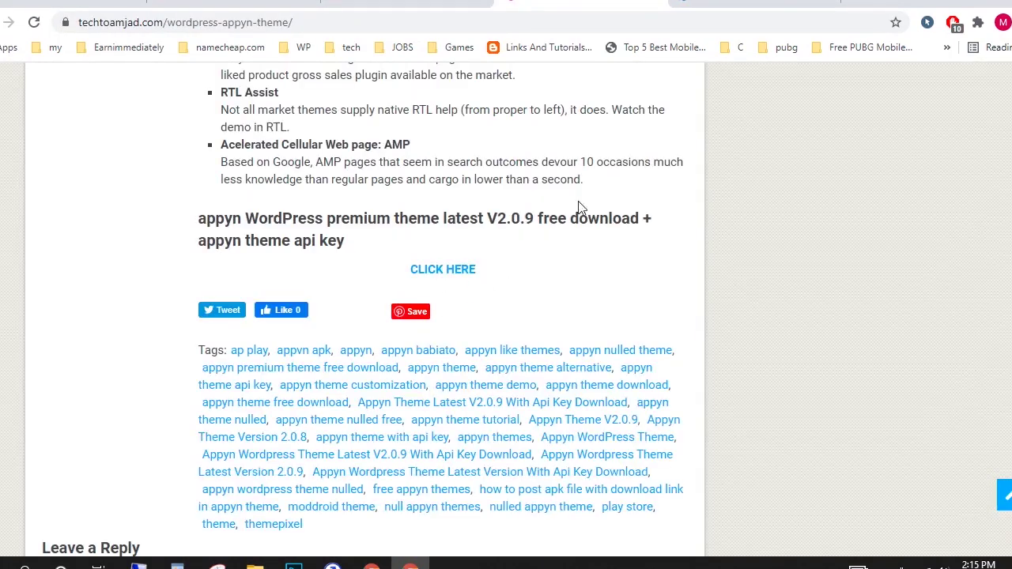
Review the file size, file count and date details on the techtovisit.com download page for the Appyn WordPress theme
left_click(725, 4)
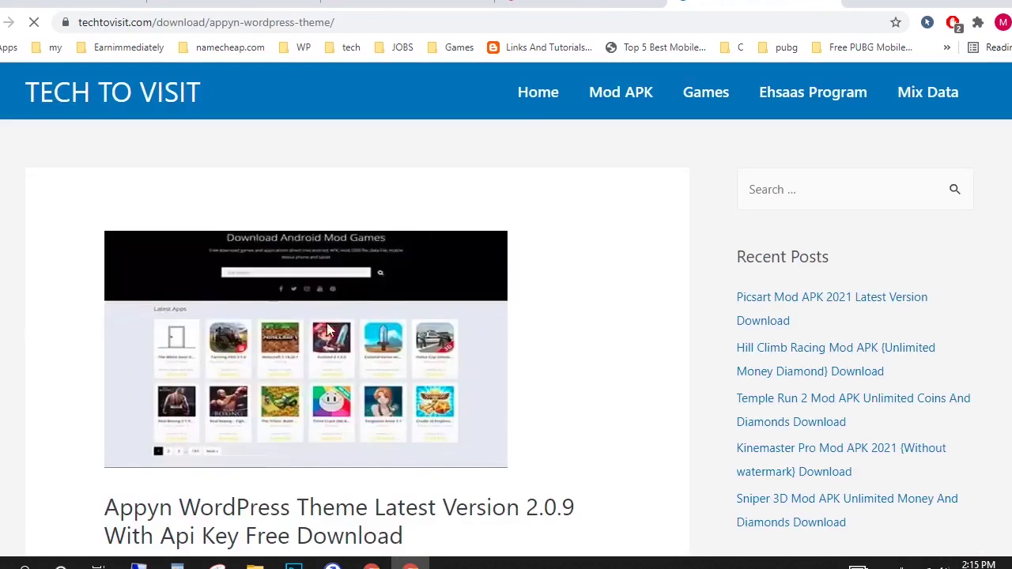
scroll(343, 314, "down", 5)
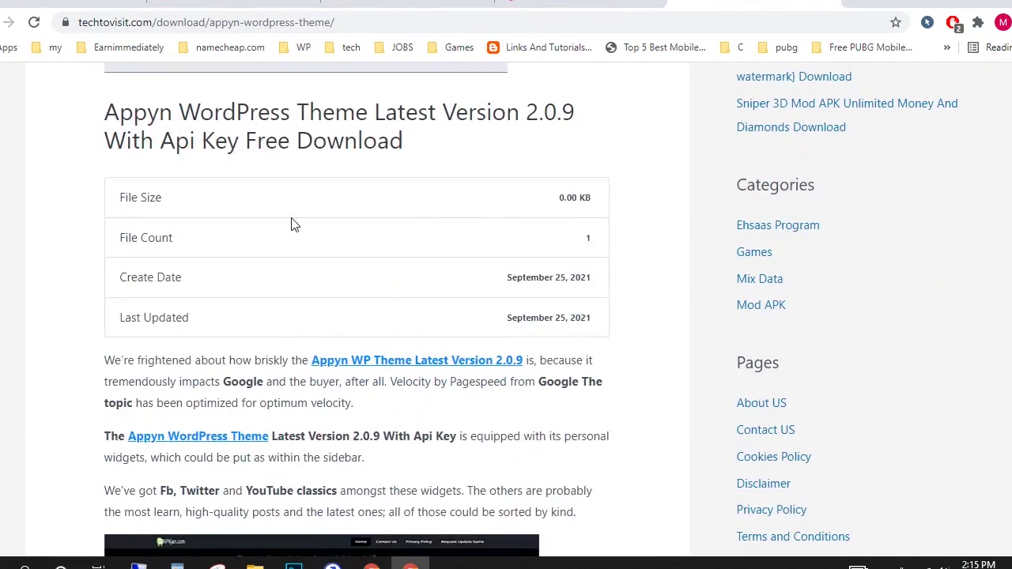
left_click_drag(125, 197, 561, 202)
left_click_drag(125, 237, 579, 249)
left_click_drag(145, 277, 397, 330)
left_click(182, 342)
Try to download the Appyn theme 2.0.9 archive from the end of the page, and cancel the download manager's dialog
scroll(310, 317, "down", 5)
scroll(311, 317, "down", 5)
scroll(293, 294, "down", 5)
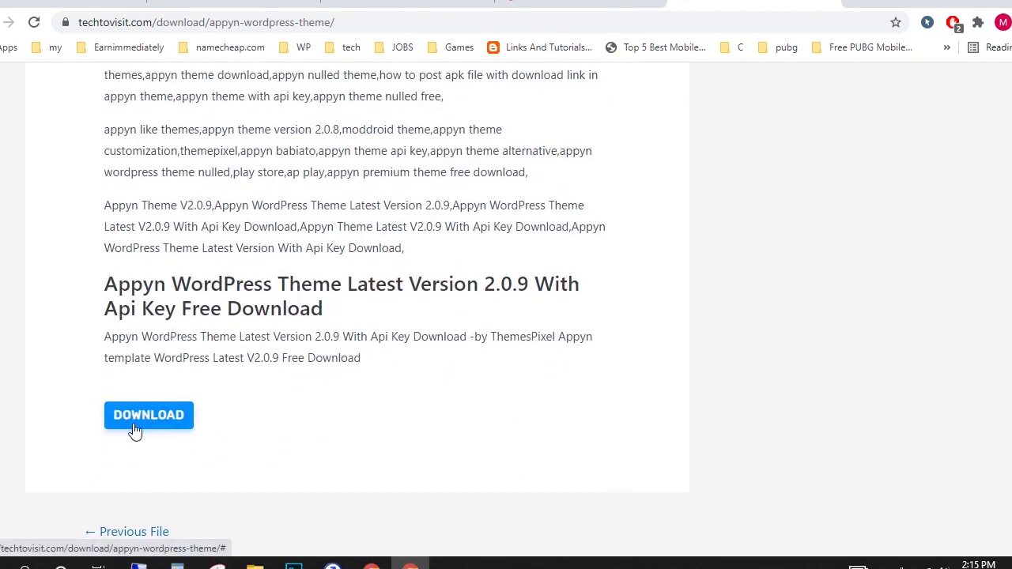
left_click(152, 417)
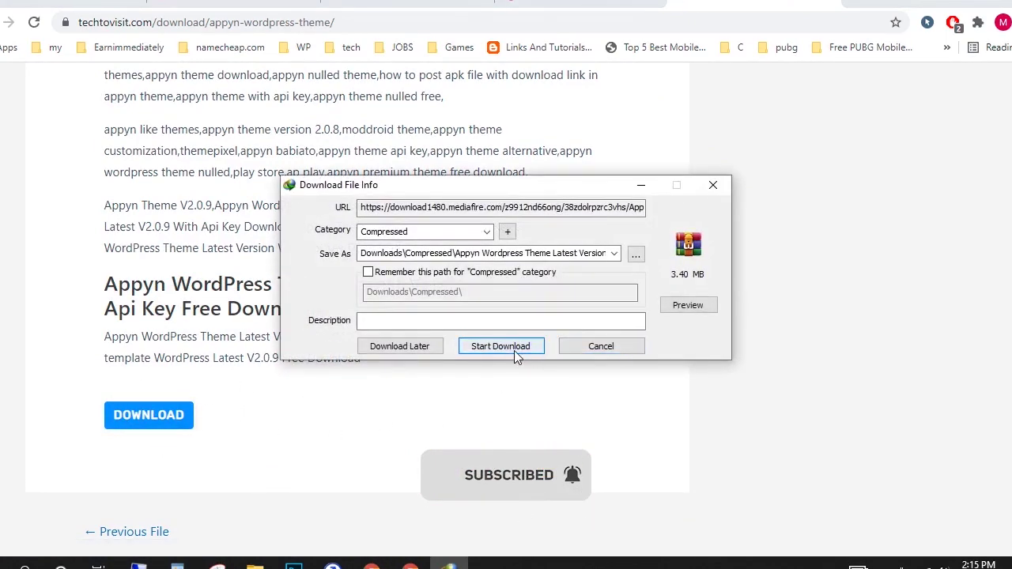
left_click(600, 346)
left_click(371, 563)
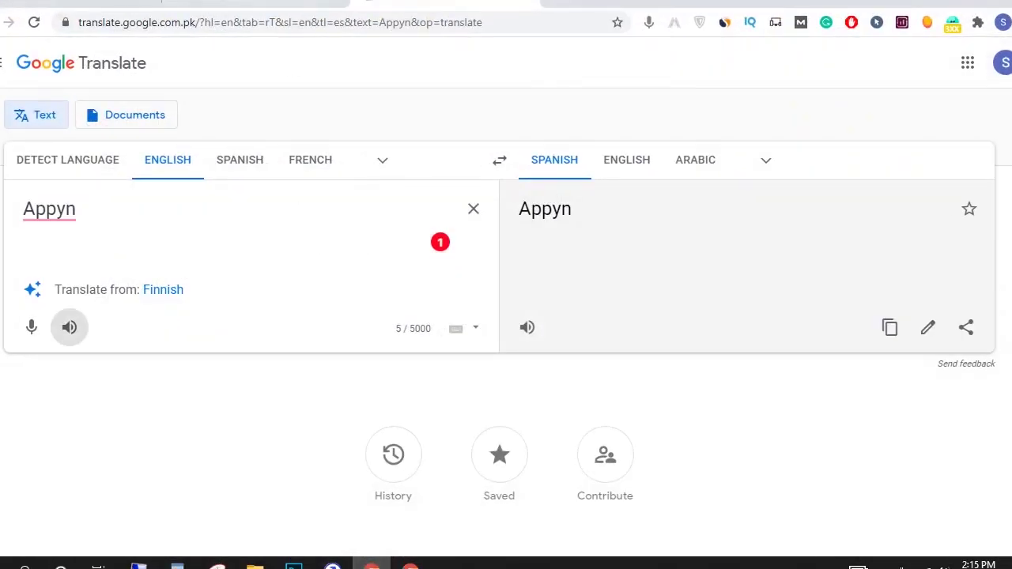
left_click(560, 4)
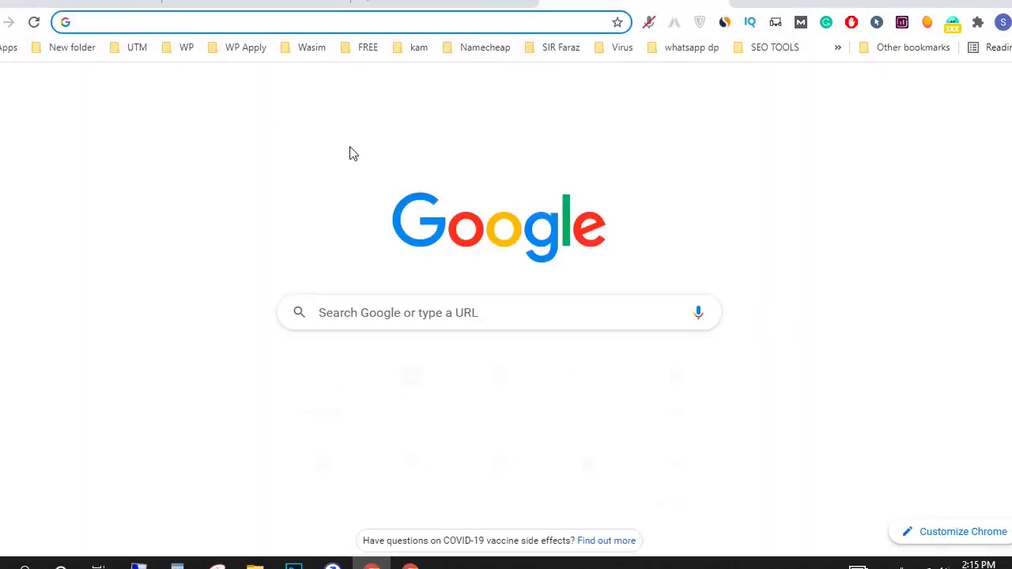
key("alt+Tab")
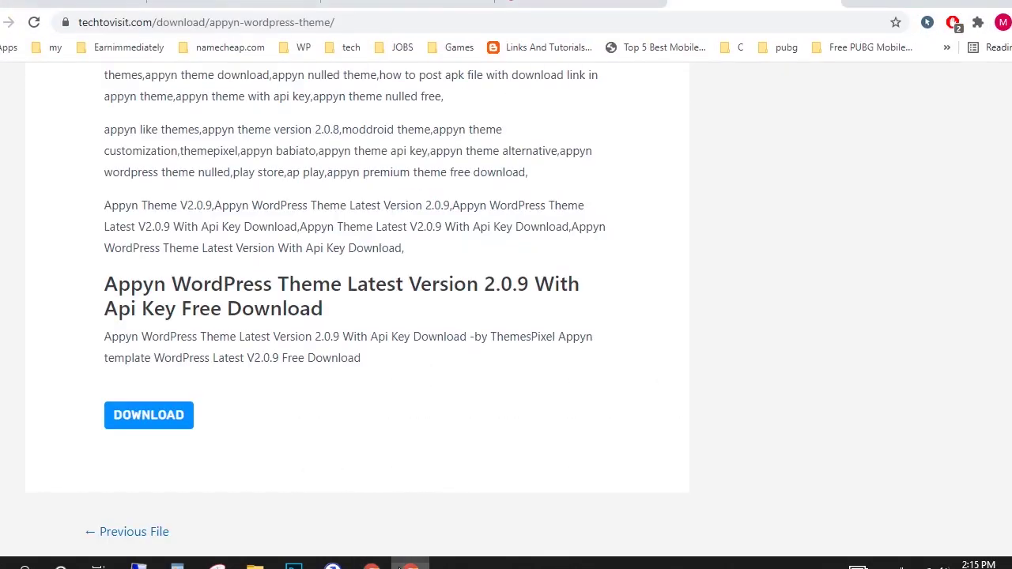
Open the WordPress admin dashboard of techapkpro.xyz from the WP bookmarks in a new browser tab
key("alt+Tab")
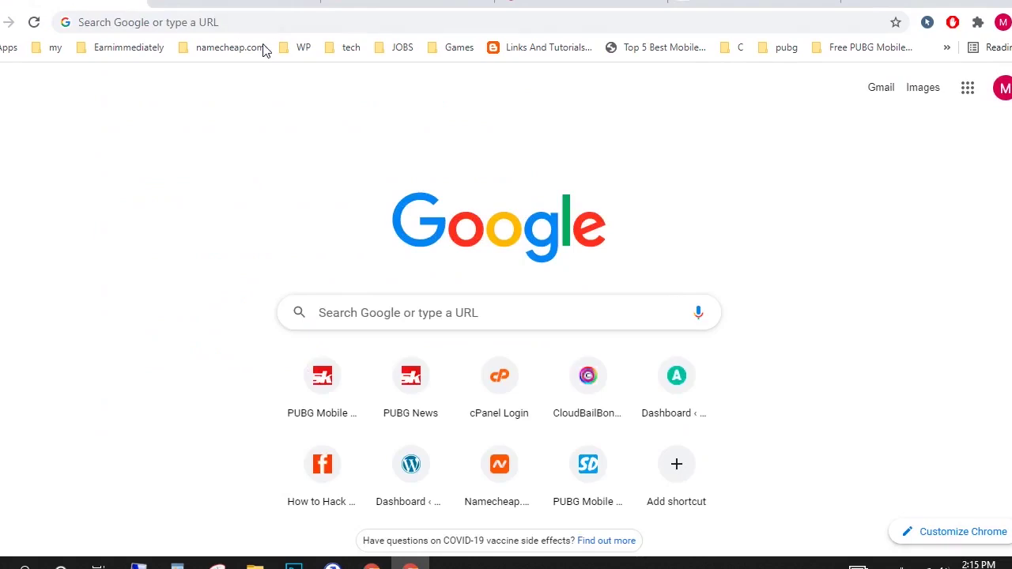
left_click(300, 47)
left_click(311, 73)
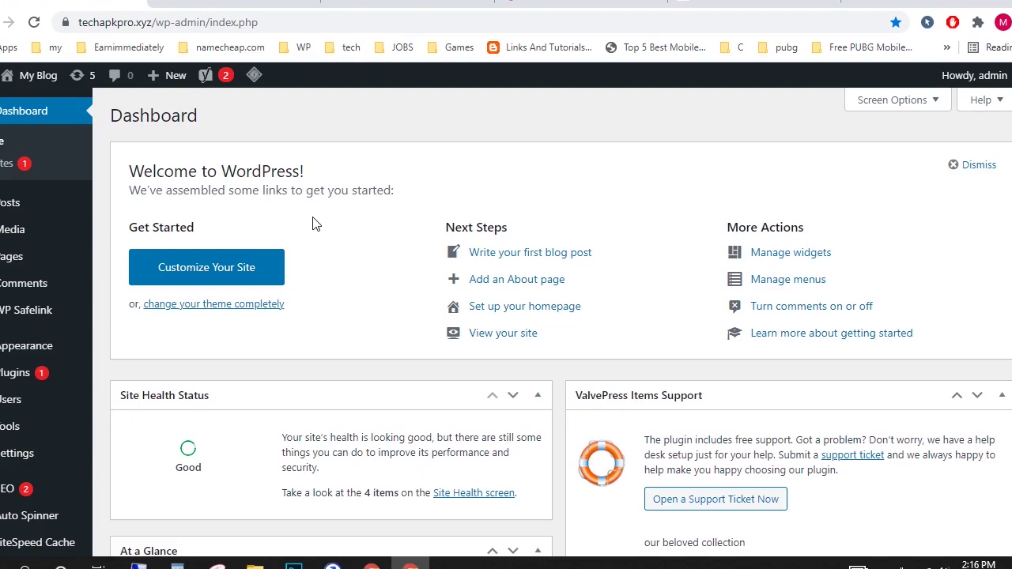
scroll(313, 224, "down", 12)
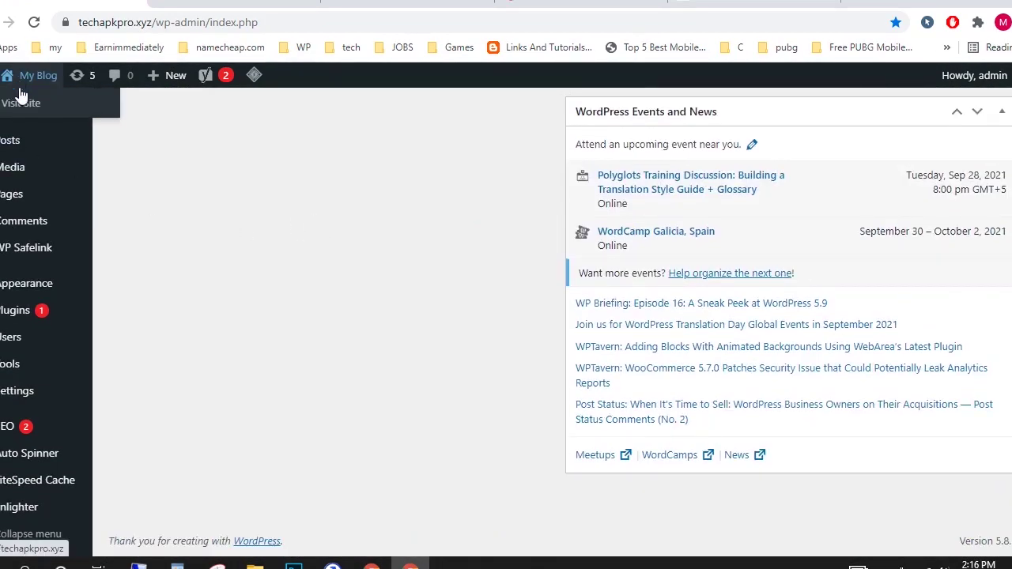
View the blog's public front page and return to the WordPress dashboard
right_click(21, 95)
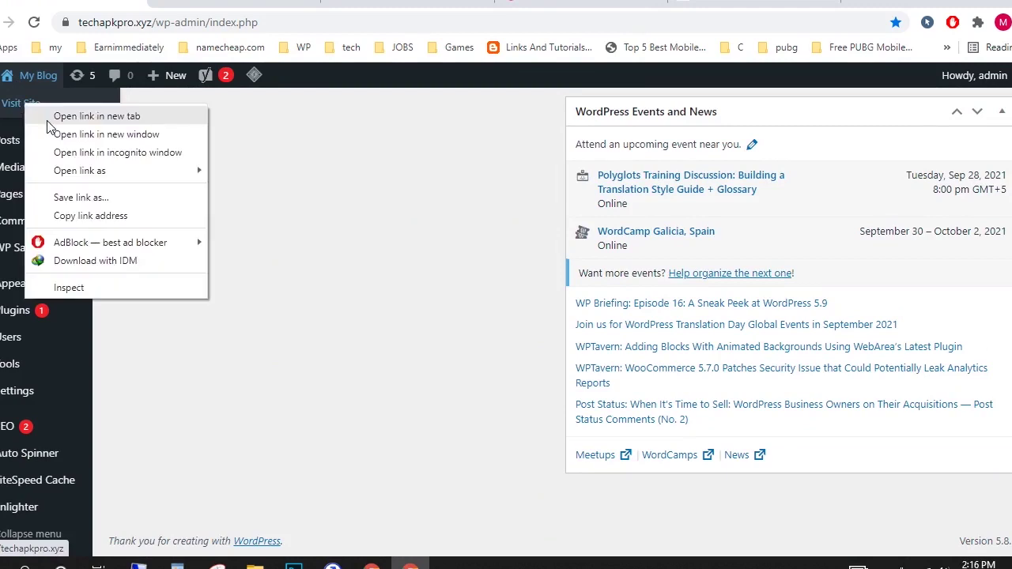
left_click(22, 94)
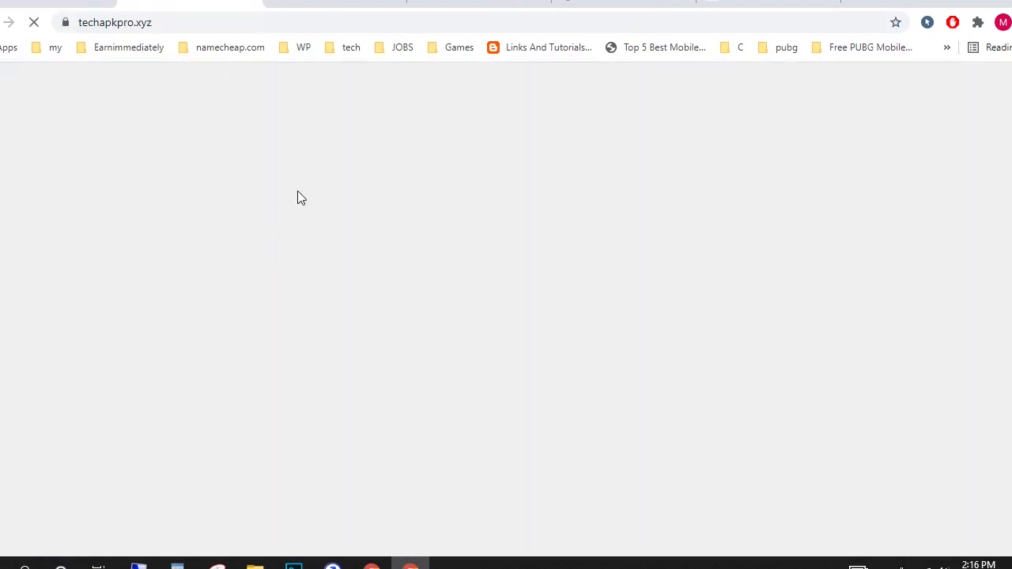
scroll(330, 318, "down", 5)
scroll(330, 318, "up", 5)
key("alt+Left")
Check the version of the installed Appyn theme in its theme details, and close the details
mouse_move(10, 299)
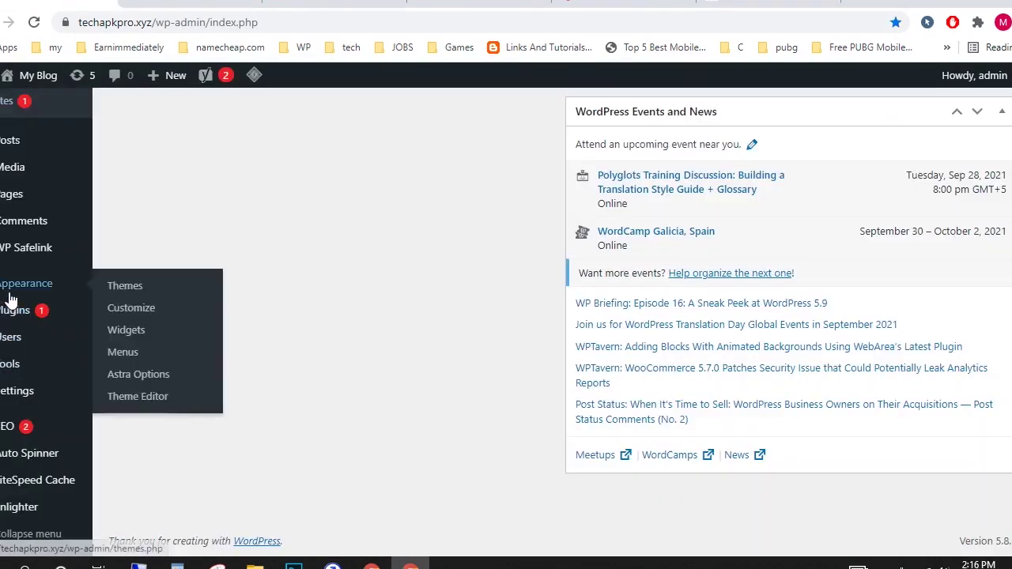
left_click(129, 286)
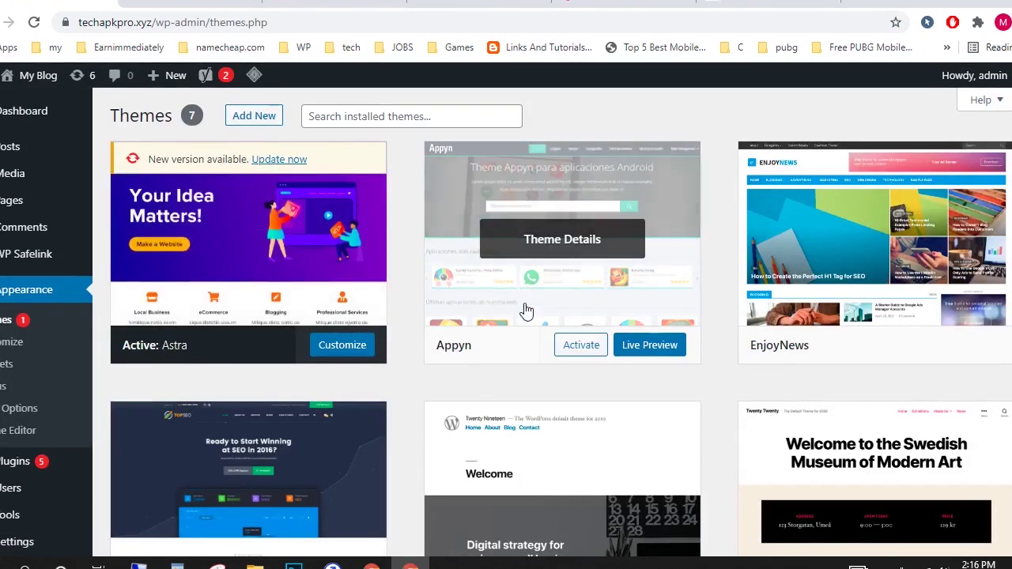
left_click(553, 249)
left_click_drag(706, 196, 776, 203)
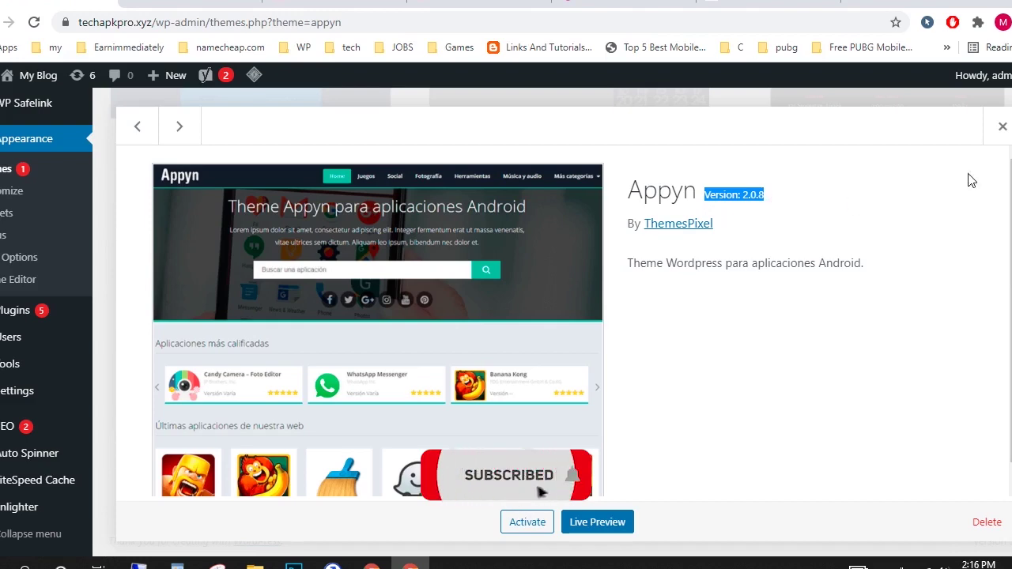
left_click(1001, 127)
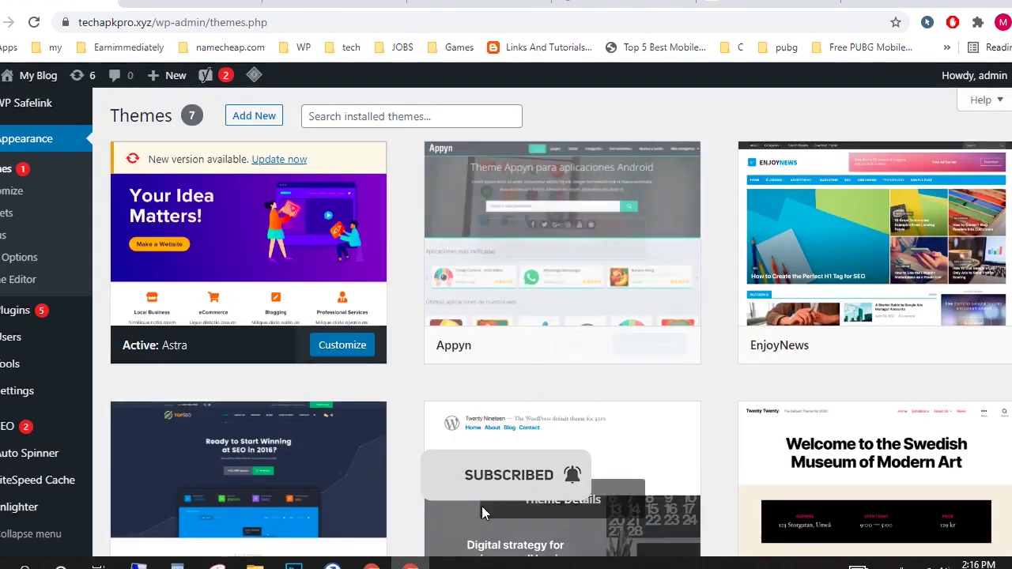
Open the form for uploading a new theme in .zip format
left_click(253, 130)
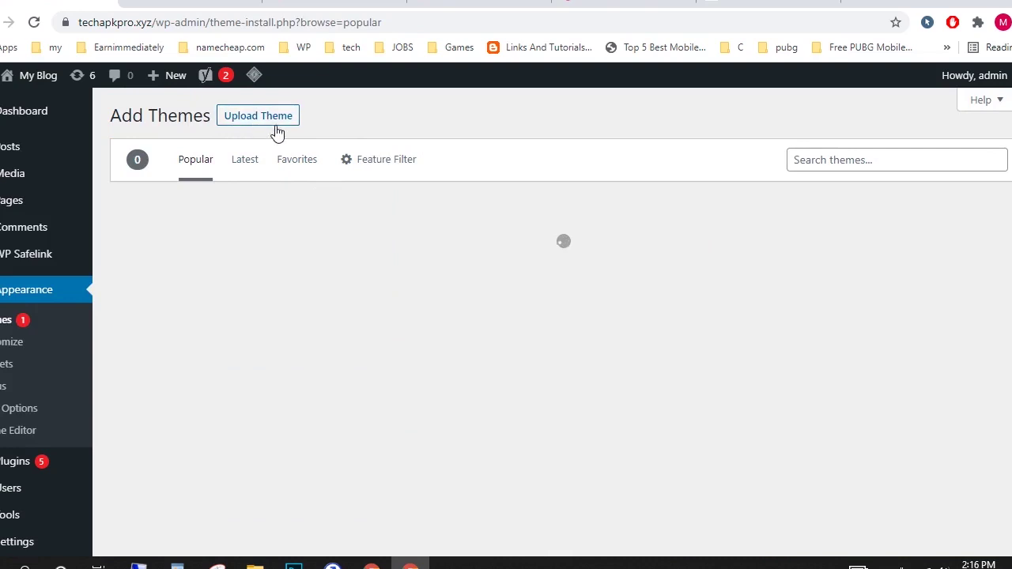
left_click(266, 118)
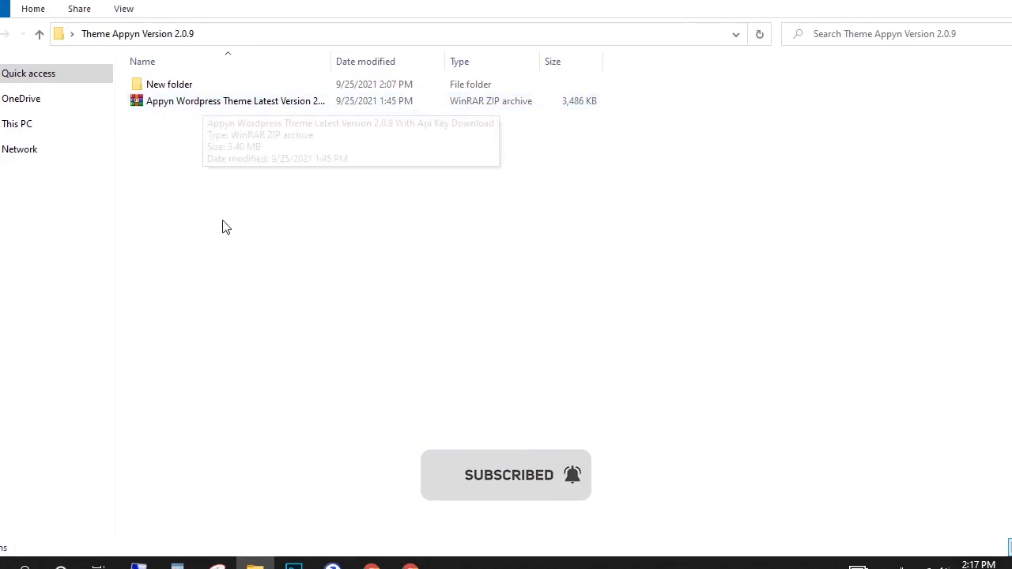
Extract the Appyn theme ZIP archive into a folder named after the archive, up to the password request
left_click(234, 104)
right_click(235, 100)
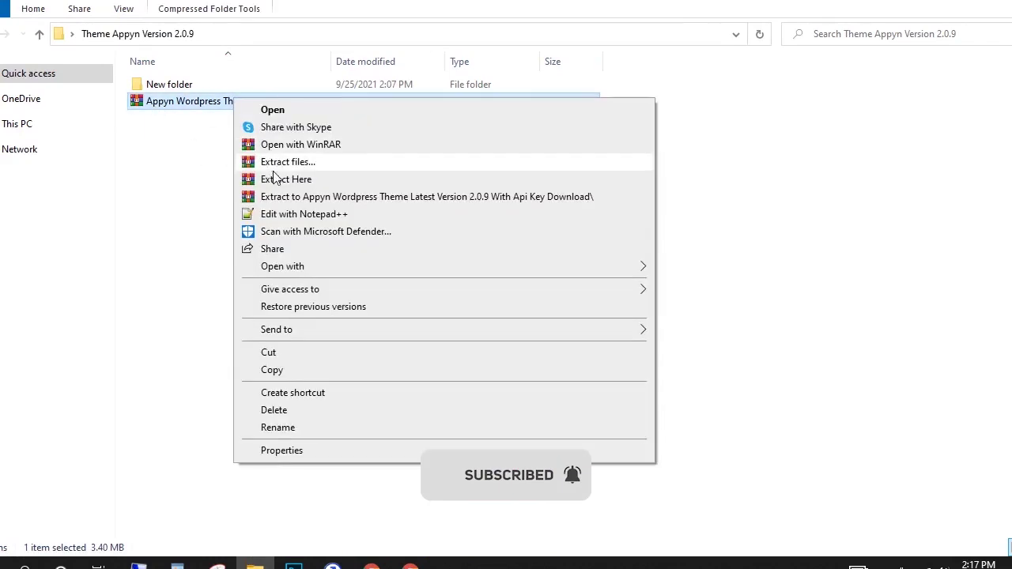
left_click(289, 198)
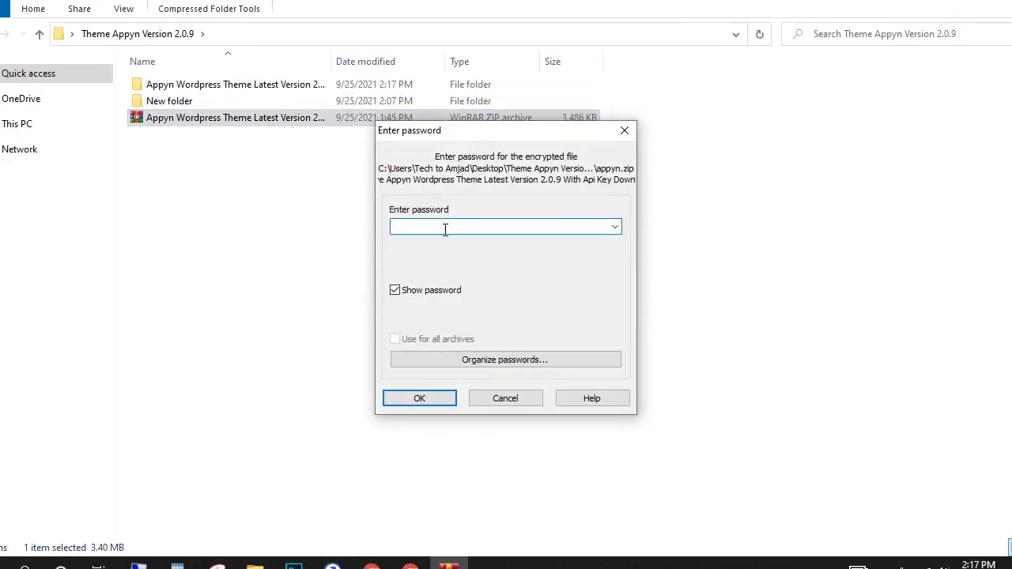
Switch to the word processor, open Doc34 with the archive password, and enlarge the password text to size 26
left_click(332, 563)
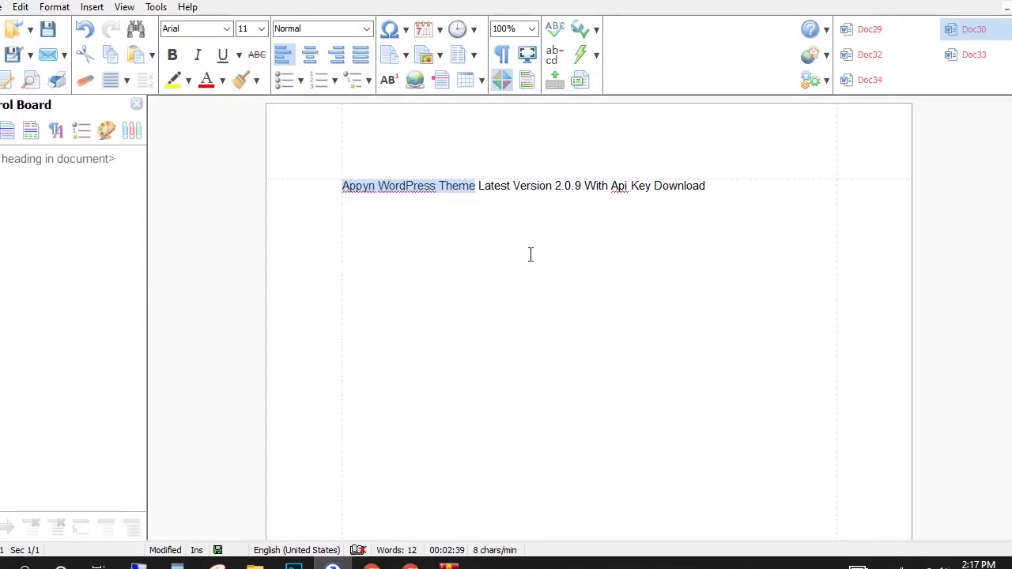
left_click(891, 83)
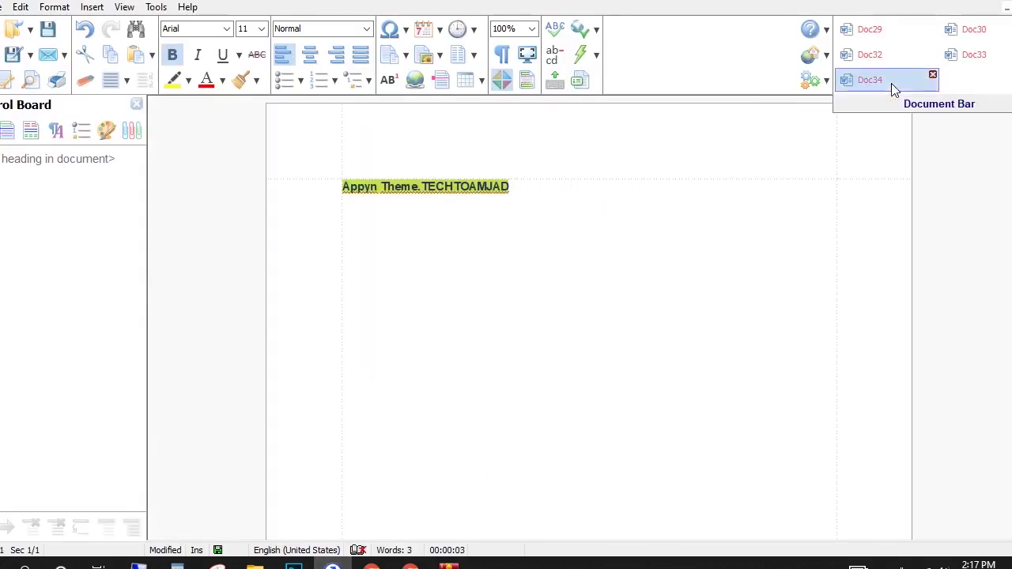
left_click(359, 209)
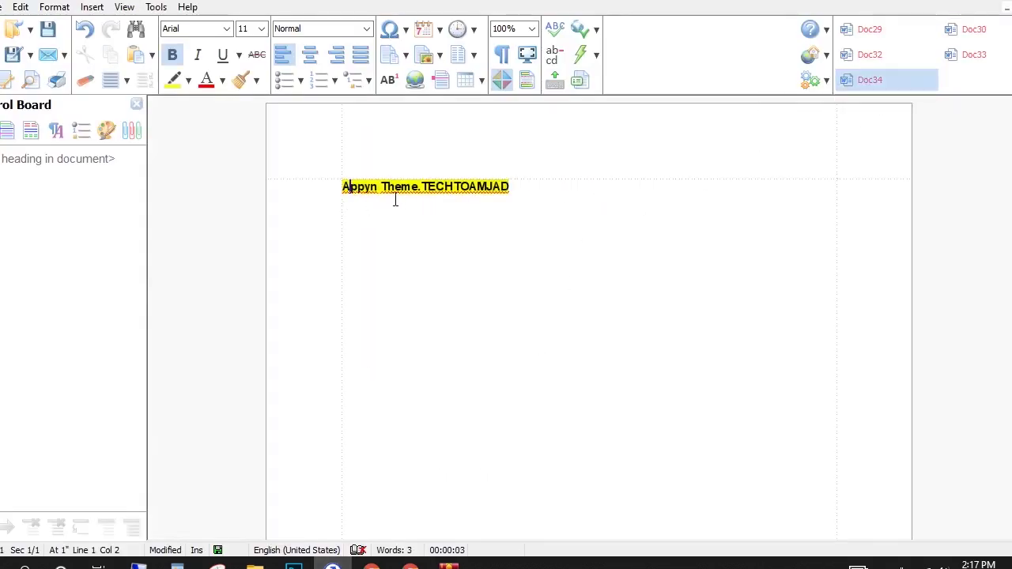
left_click_drag(543, 192, 292, 187)
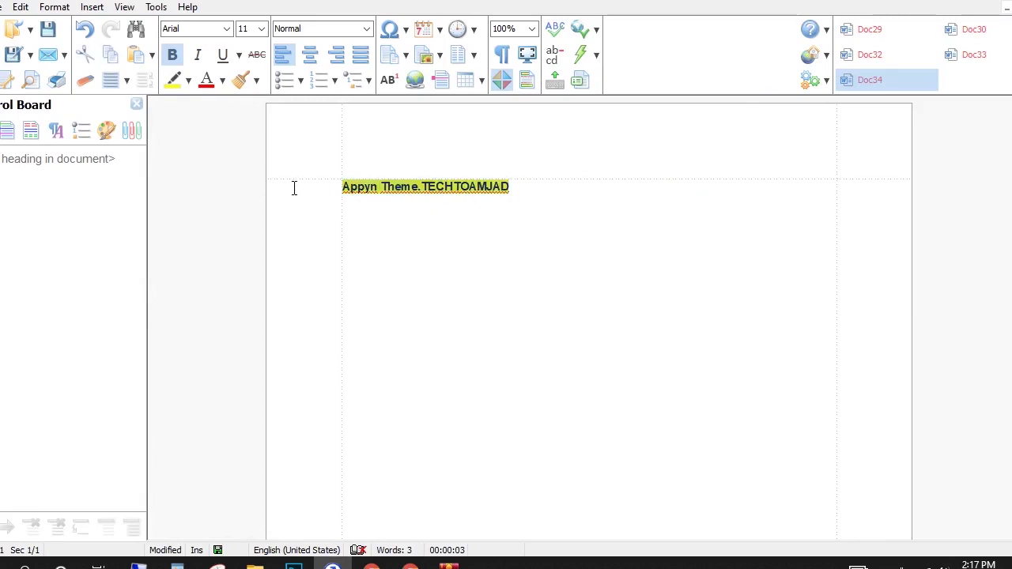
left_click(245, 28)
left_click(242, 157)
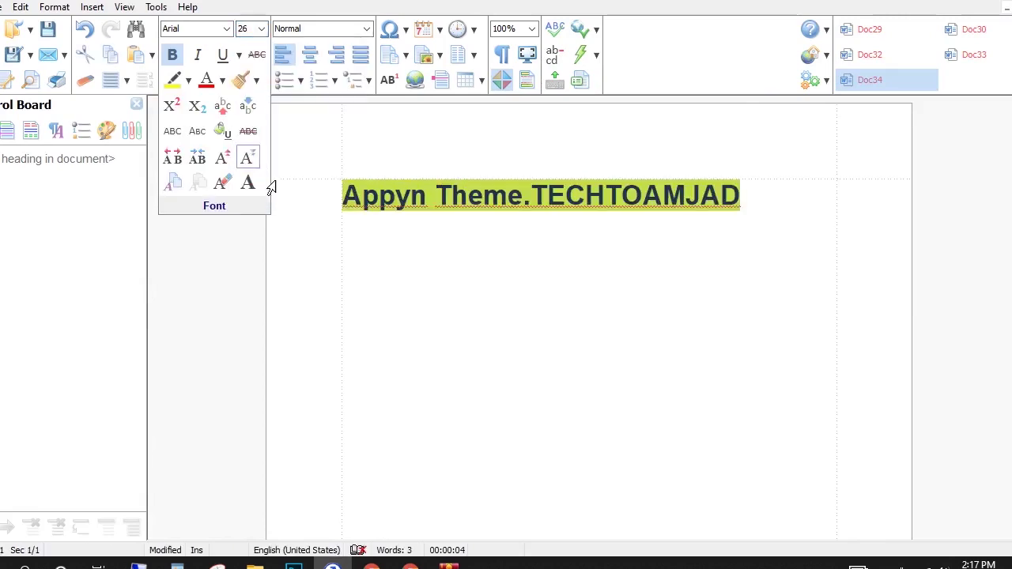
Examine the words, spacing and dot of the archive password text in Doc34
left_click(483, 196)
left_click_drag(343, 200, 425, 204)
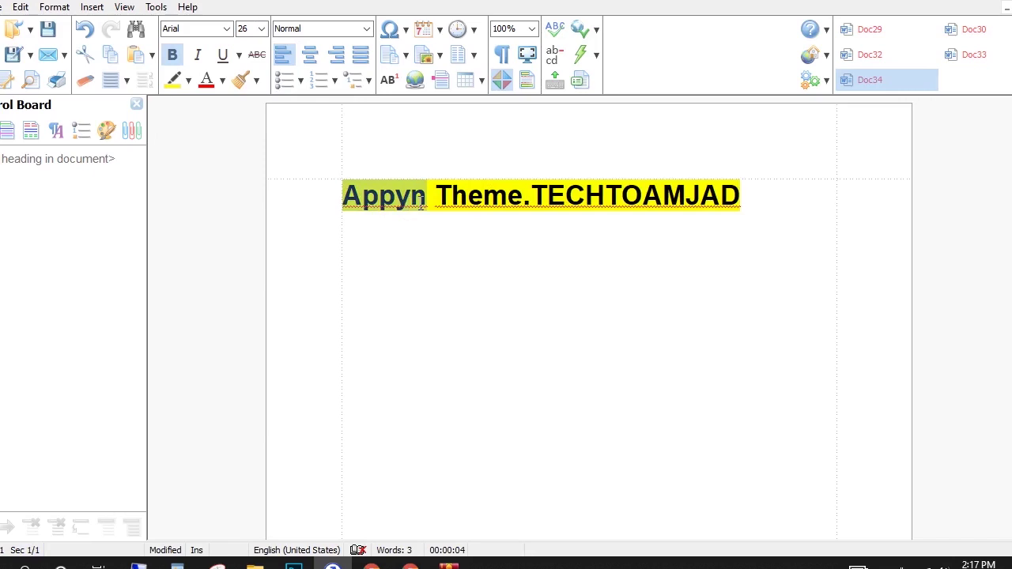
left_click_drag(524, 196, 524, 198)
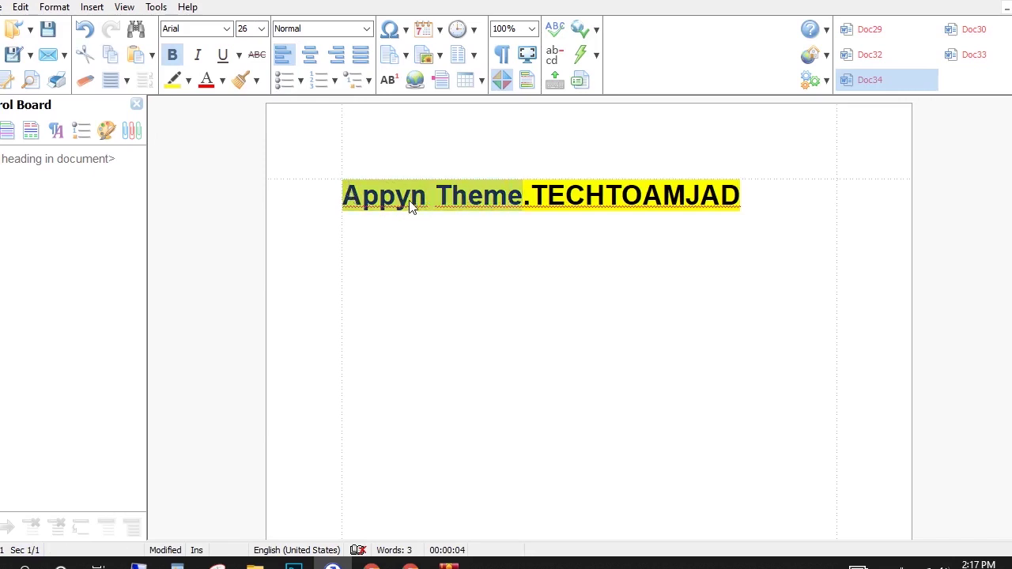
left_click(447, 198)
left_click(395, 197)
left_click(435, 198)
left_click(507, 198)
left_click(530, 202)
Copy the archive password from Doc34, paste it into WinRAR's password field, and confirm the extraction
left_click_drag(763, 196, 326, 192)
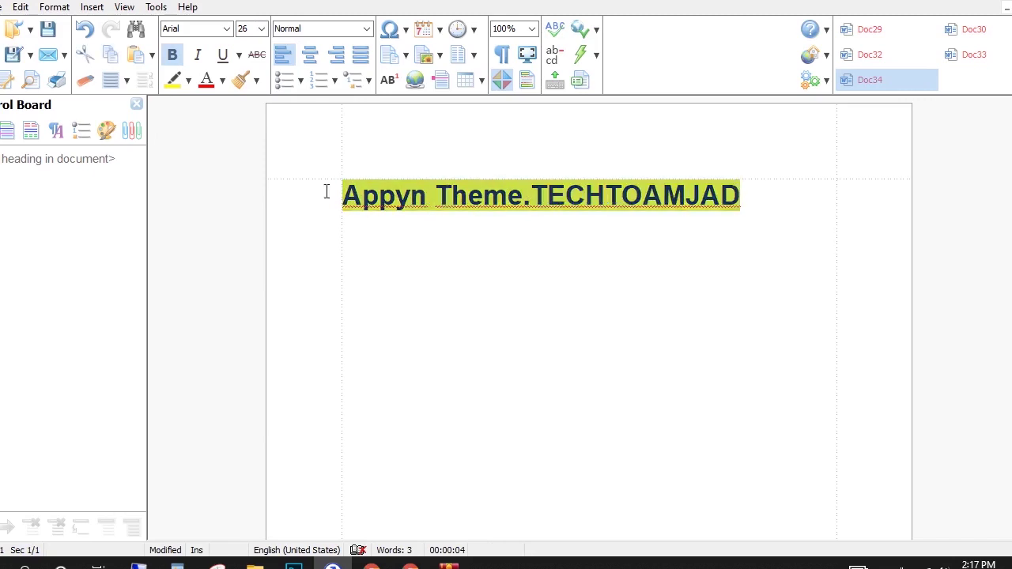
right_click(376, 194)
left_click(411, 219)
right_click(413, 228)
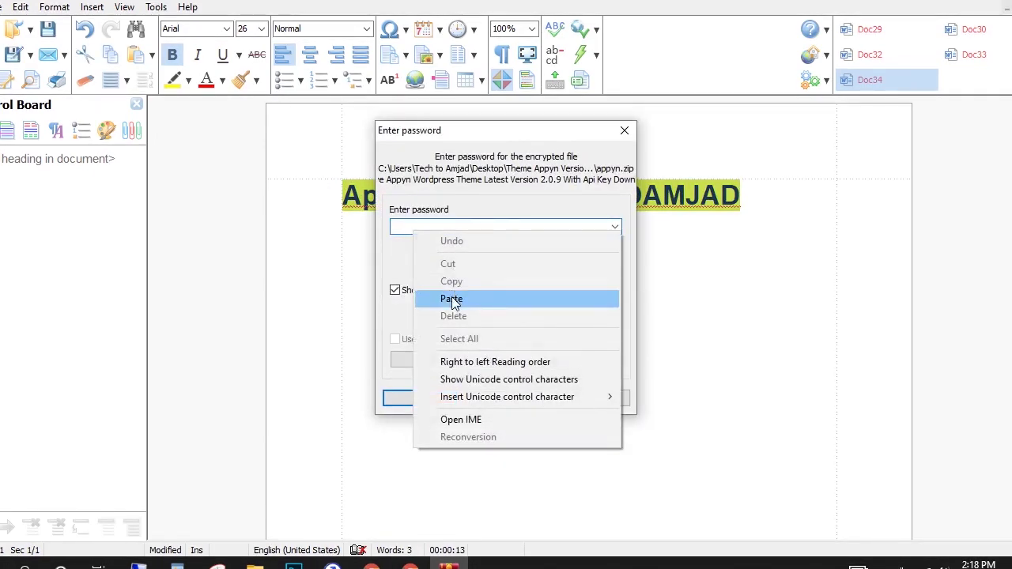
left_click(453, 304)
left_click(421, 396)
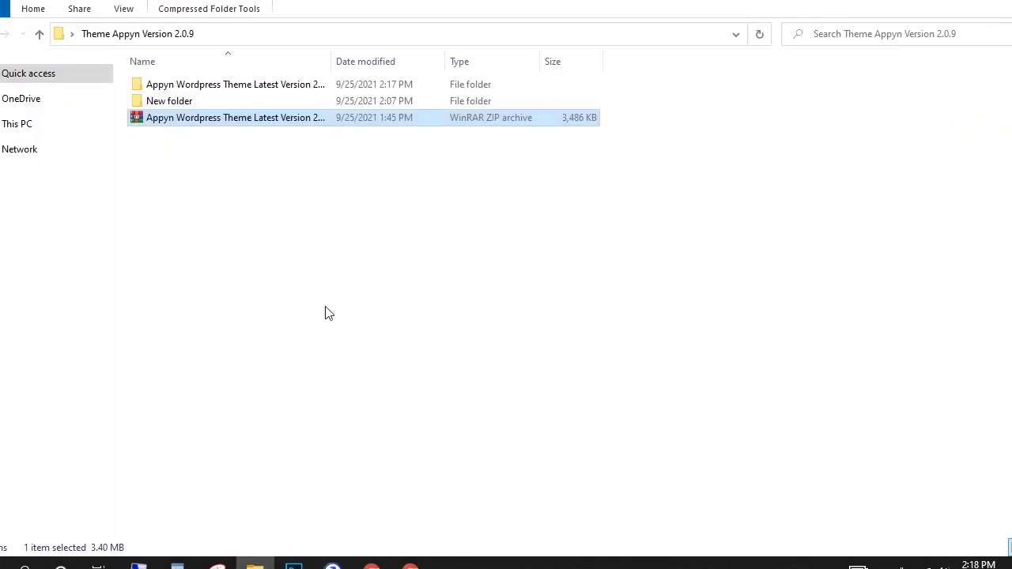
Open the nested extracted Appyn folder, add appyn.zip to the WordPress theme upload form, and install it
double_click(184, 89)
left_click(168, 88)
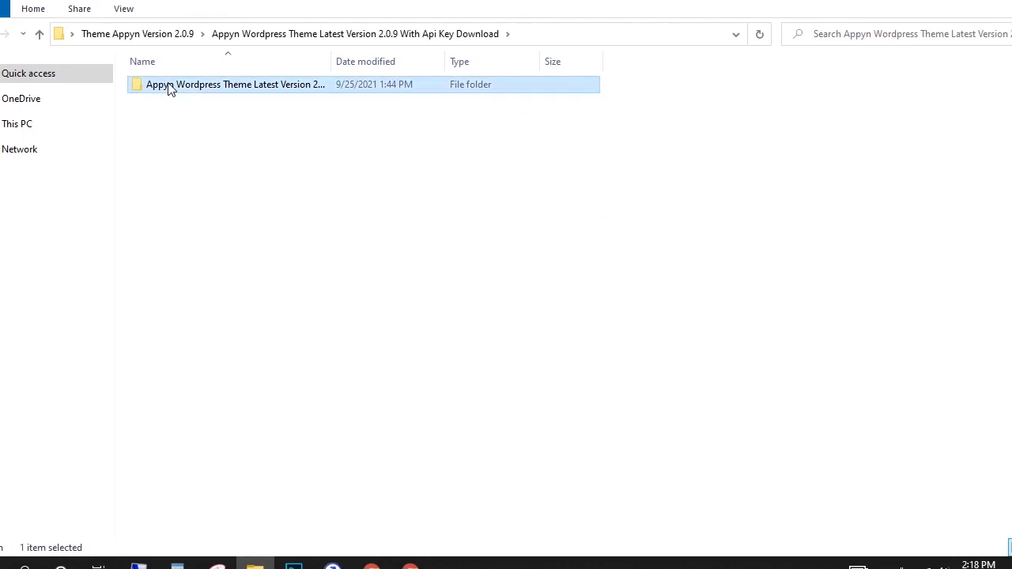
double_click(168, 89)
left_click_drag(152, 85, 455, 265)
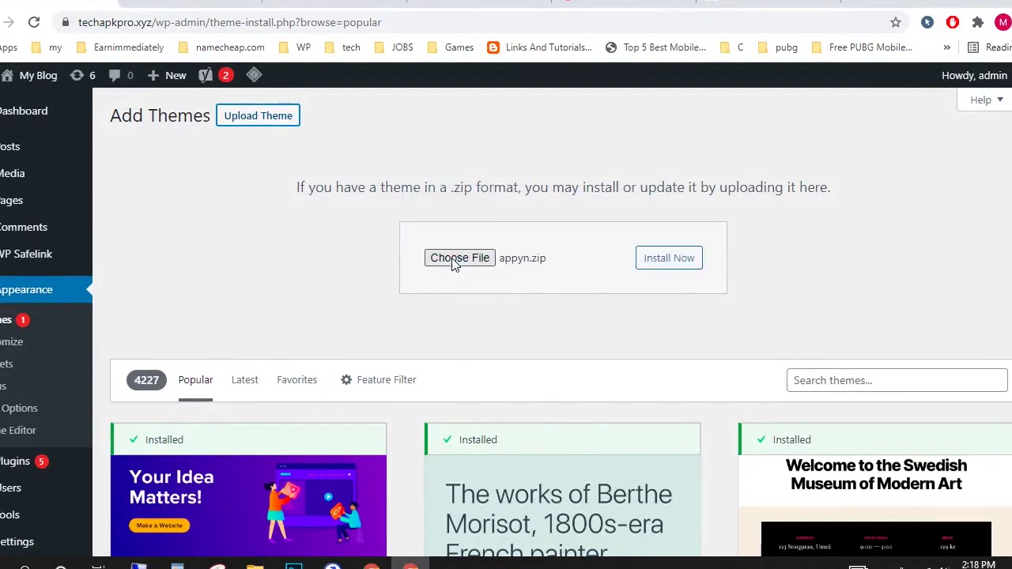
left_click(678, 264)
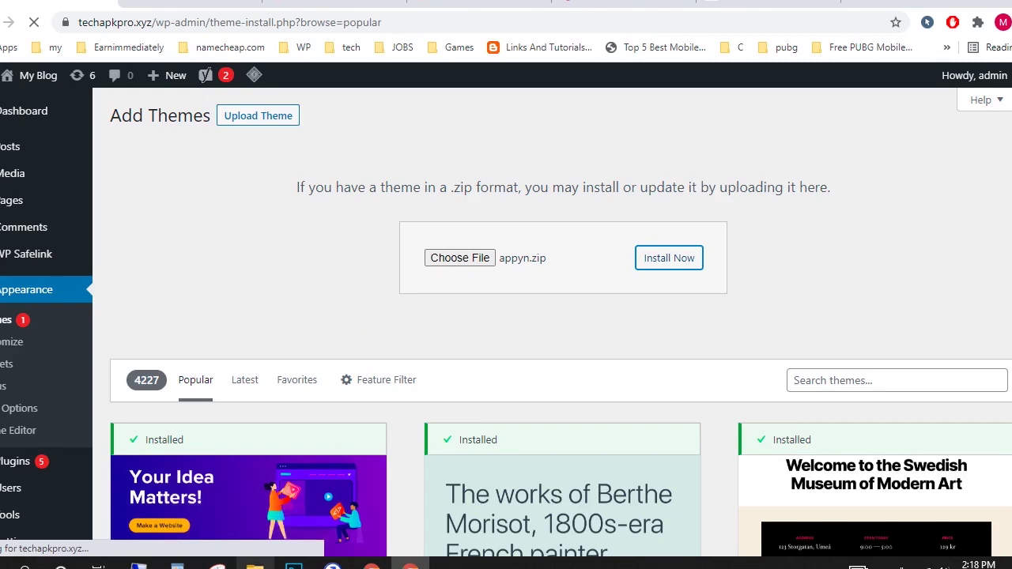
left_click(255, 566)
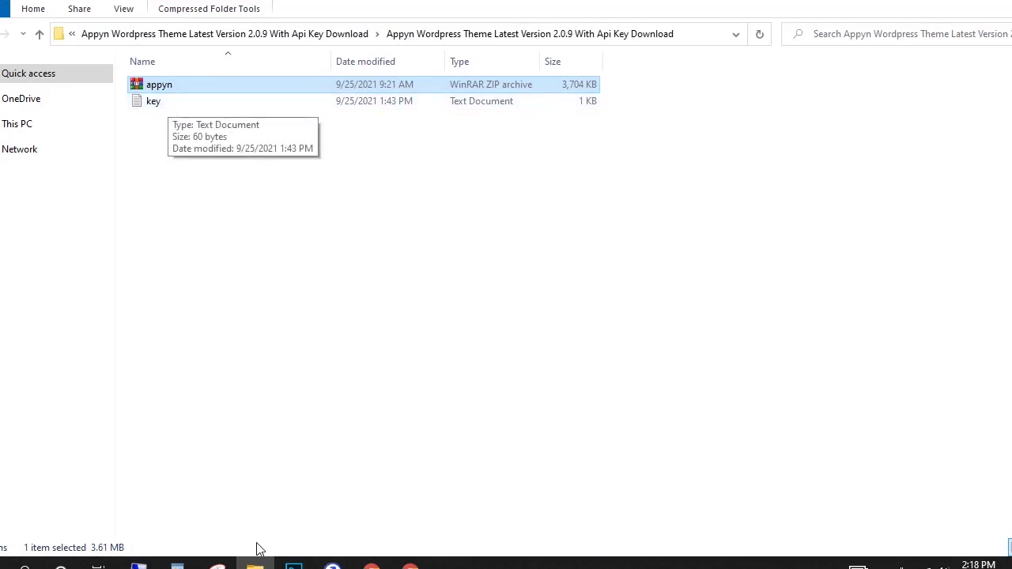
left_click(255, 567)
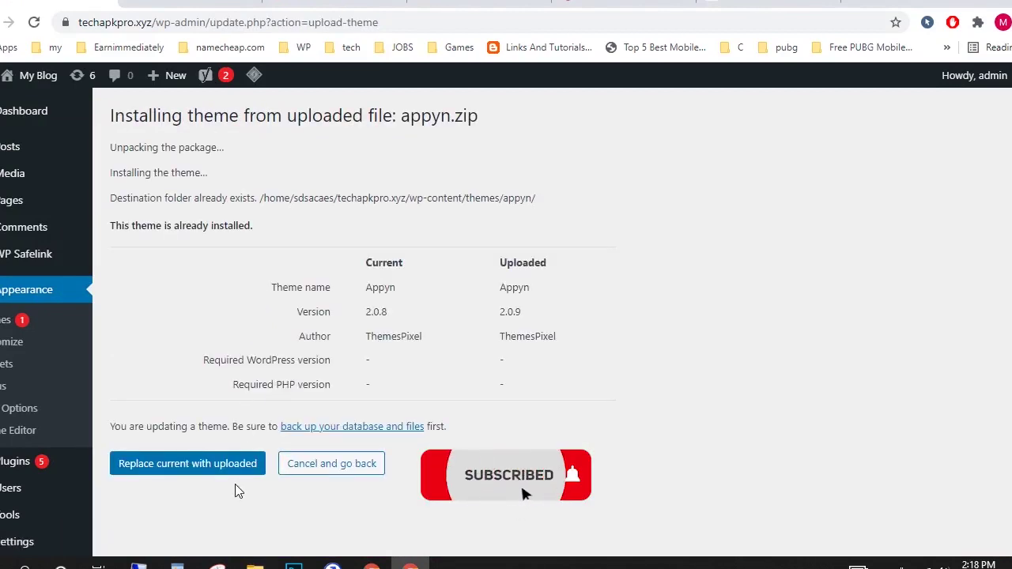
Replace the installed Appyn theme with the uploaded 2.0.9 version and activate it
left_click(178, 468)
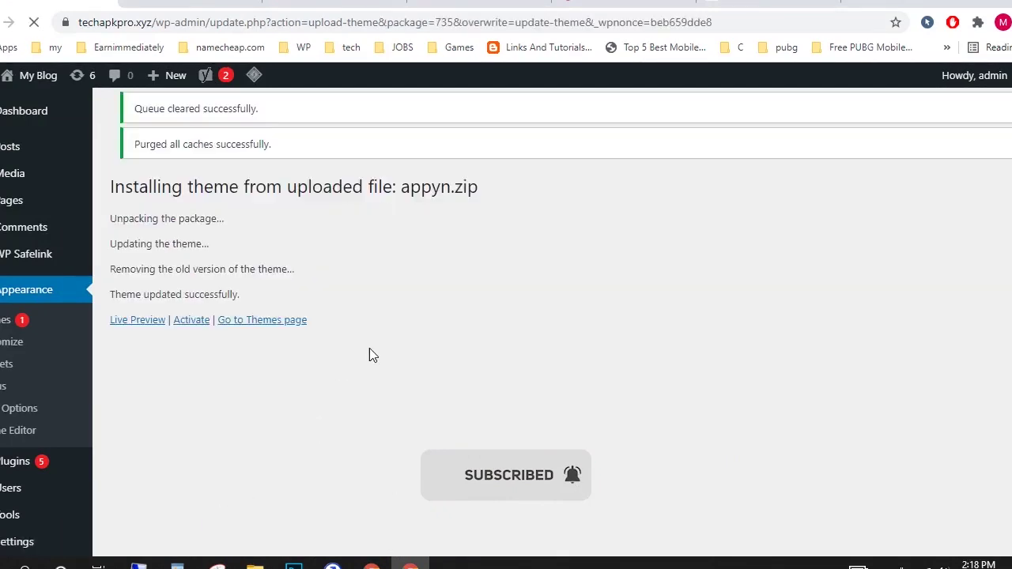
left_click(191, 329)
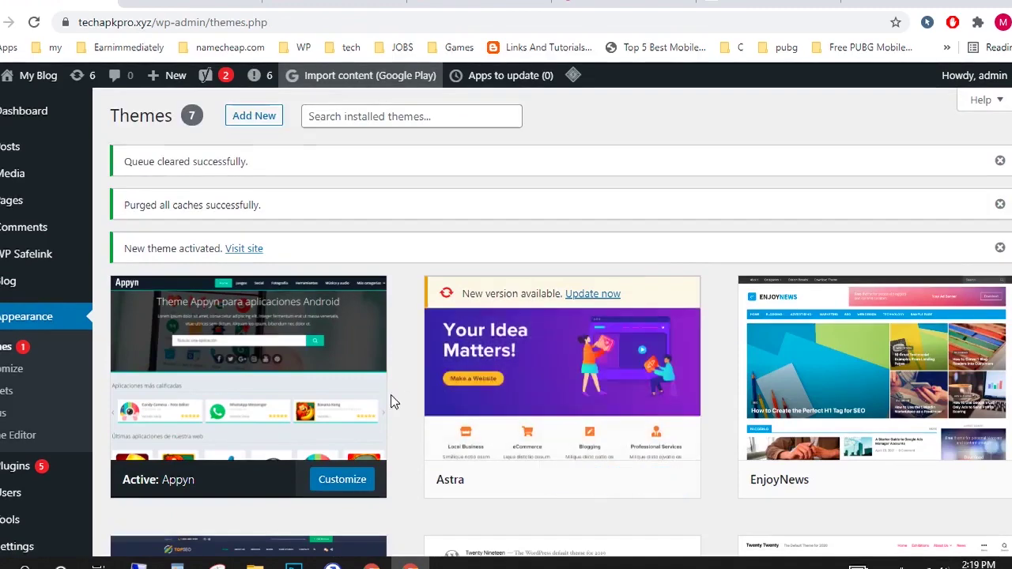
Check the version number in the active Appyn theme's details, then close the details
left_click(246, 383)
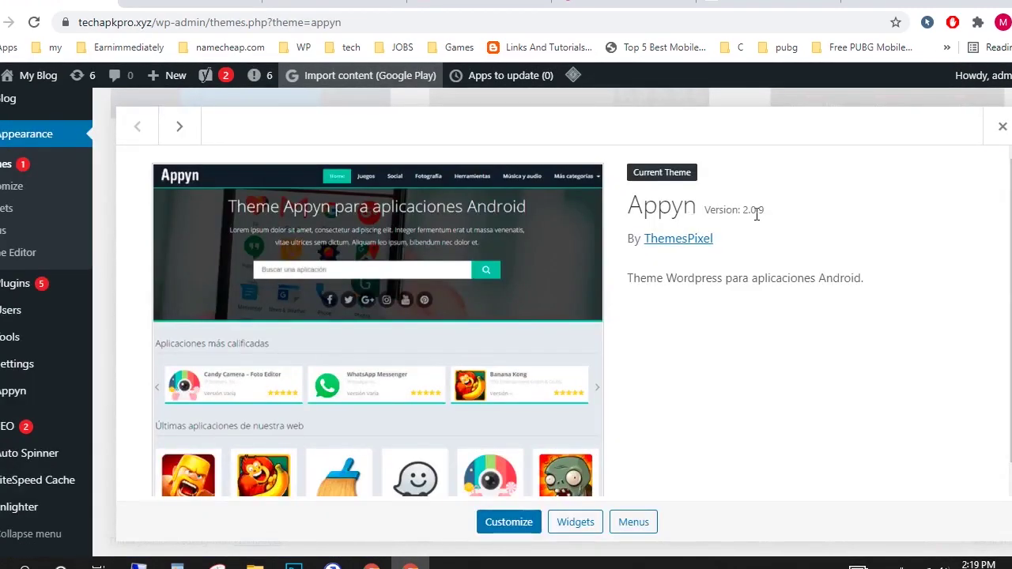
left_click_drag(712, 210, 764, 216)
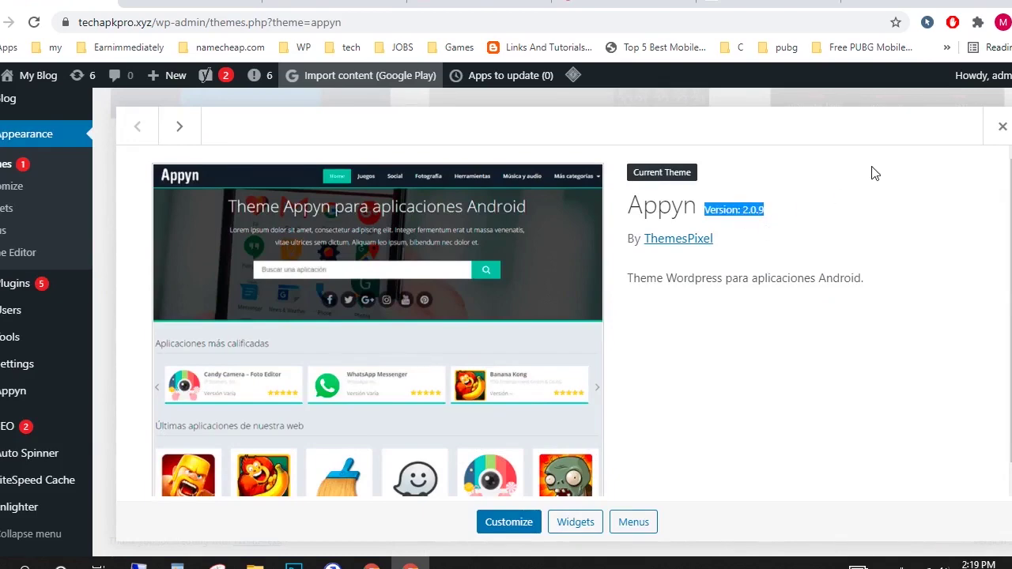
left_click(999, 127)
Open the Appyn theme's settings panel and show its Content importer options
scroll(22, 507, "down", 4)
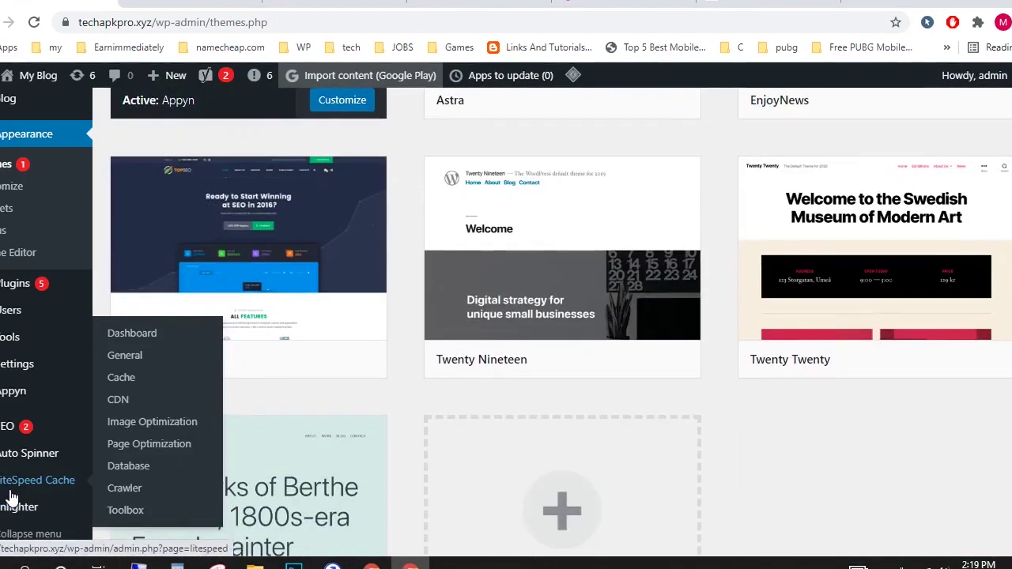
mouse_move(24, 400)
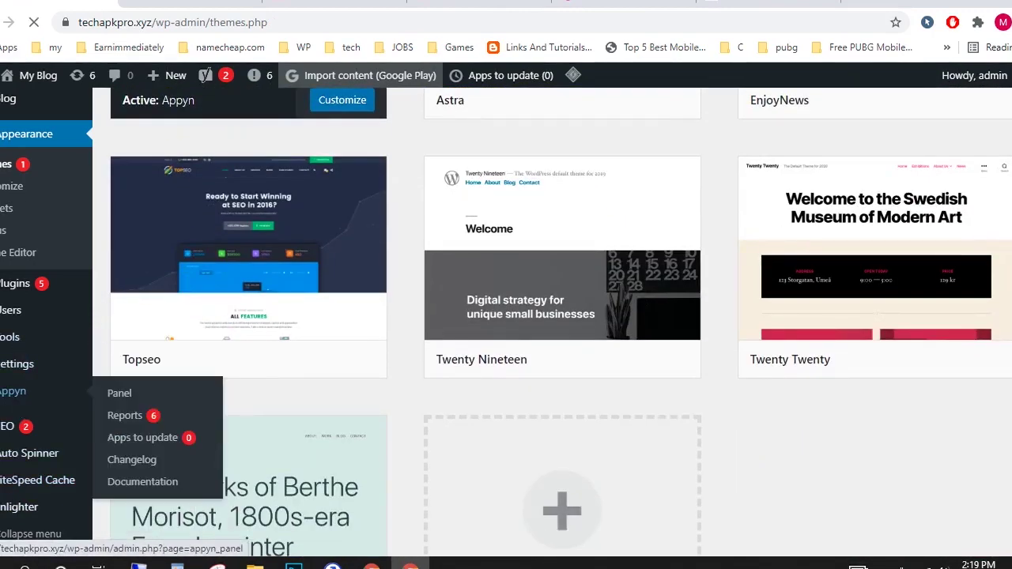
left_click(19, 400)
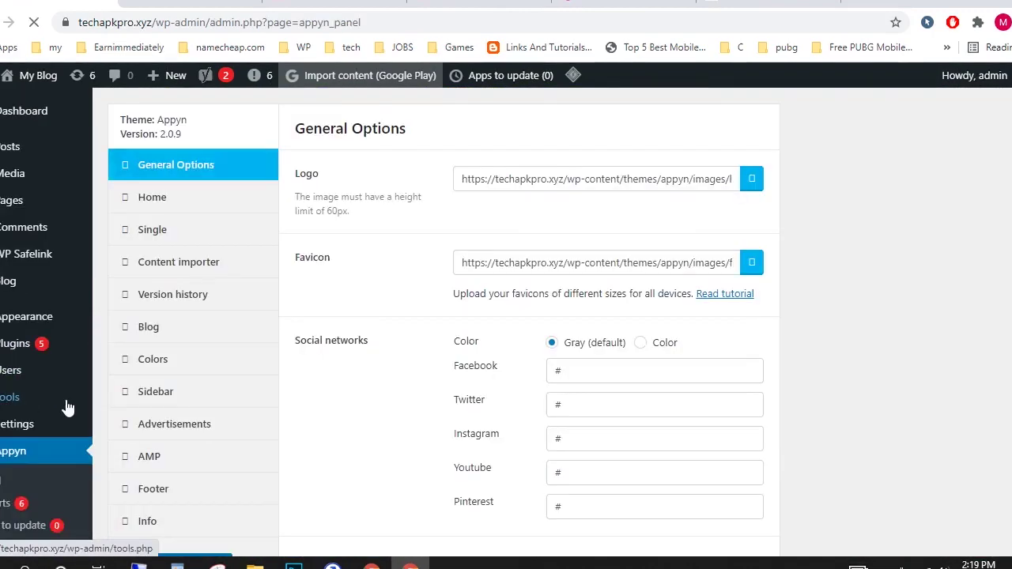
left_click_drag(124, 119, 182, 120)
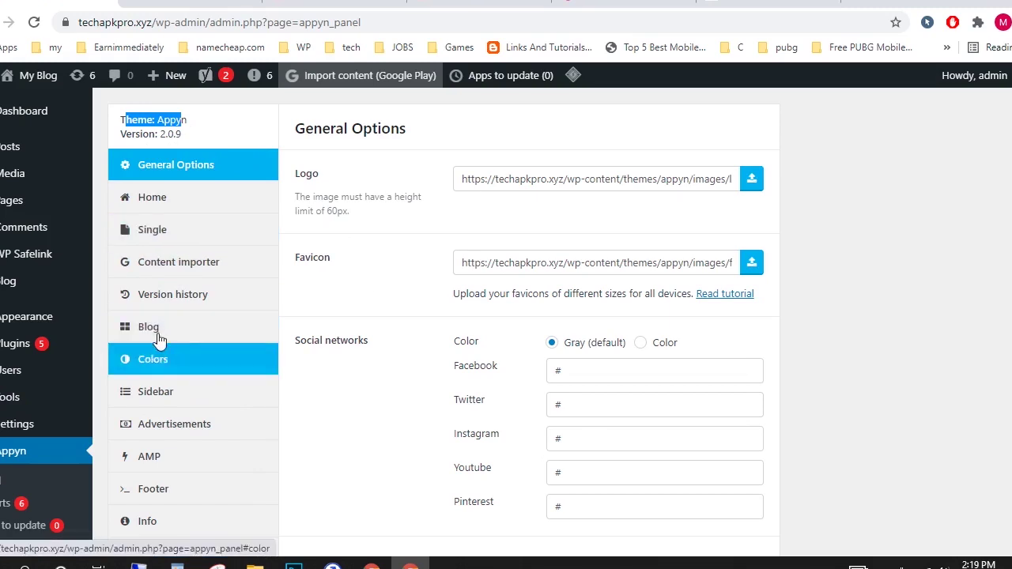
left_click(168, 271)
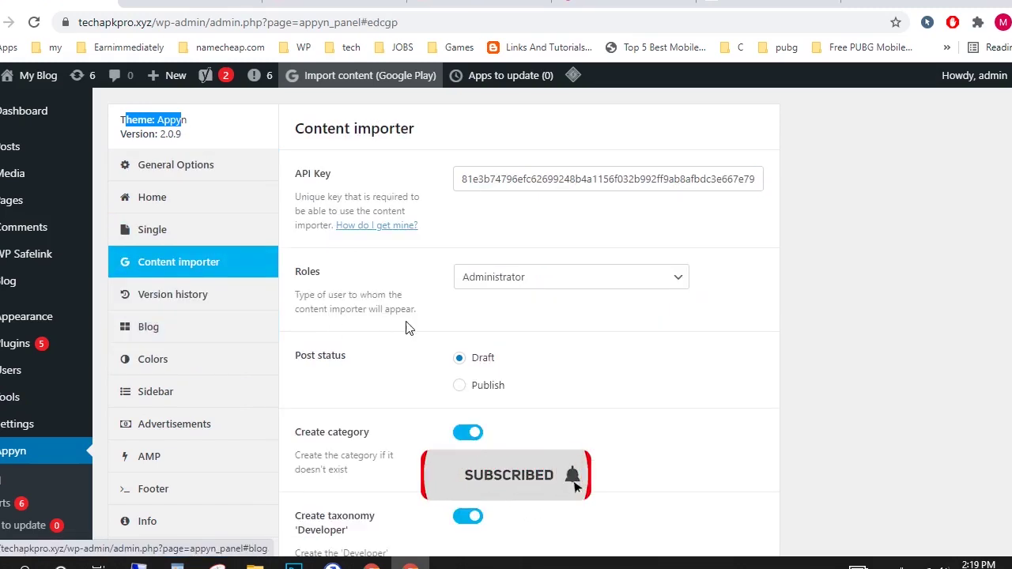
Select the existing API Key entry, open the key text file in the extracted Appyn folder, and copy the API key
double_click(471, 178)
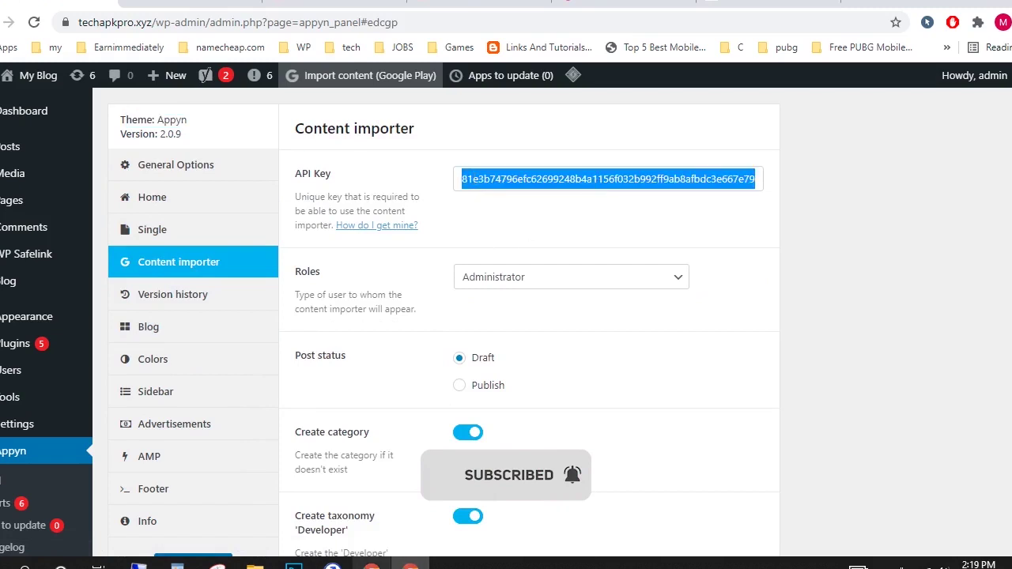
left_click(255, 563)
double_click(158, 100)
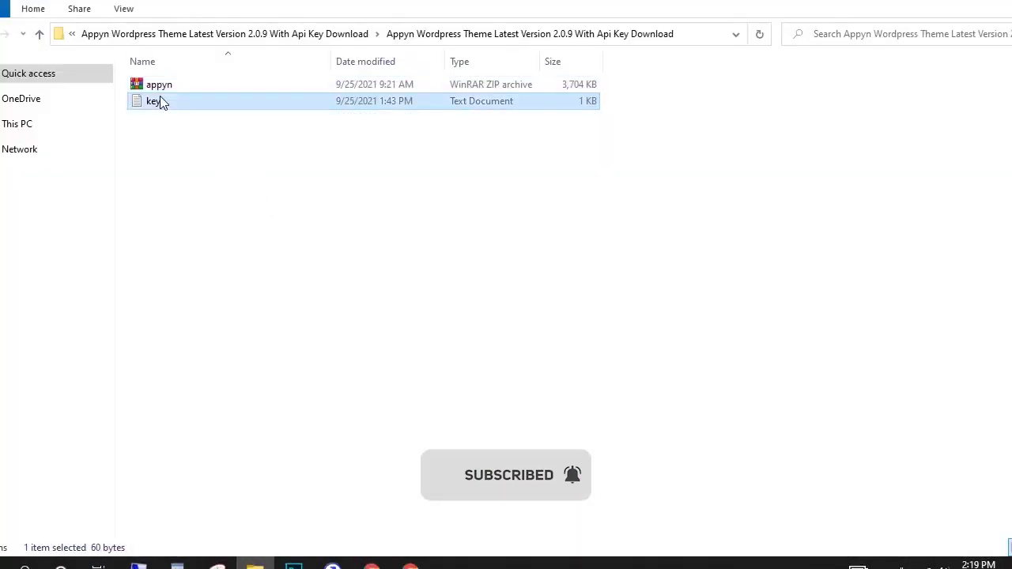
left_click_drag(830, 141, 245, 137)
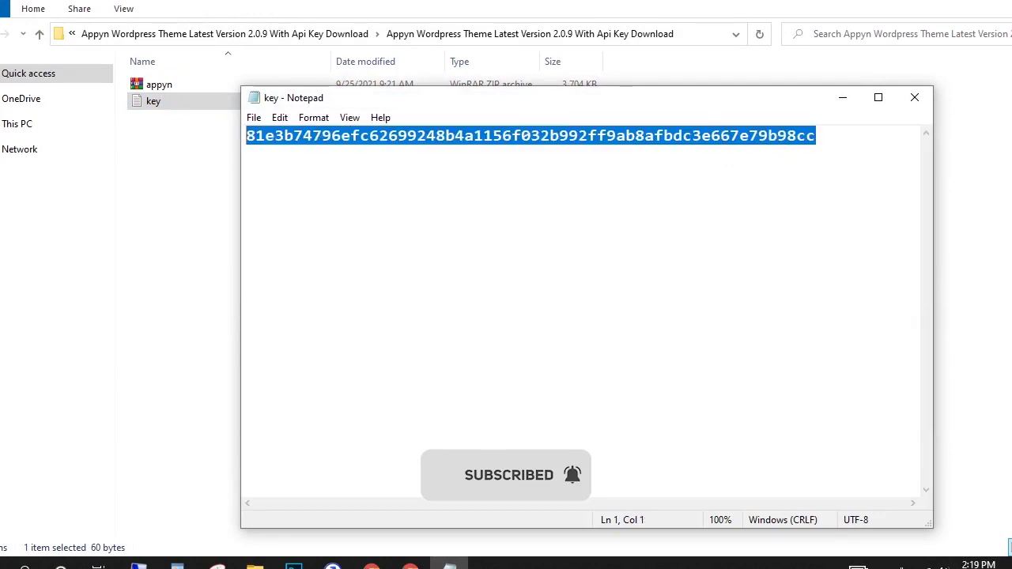
right_click(259, 136)
left_click(298, 189)
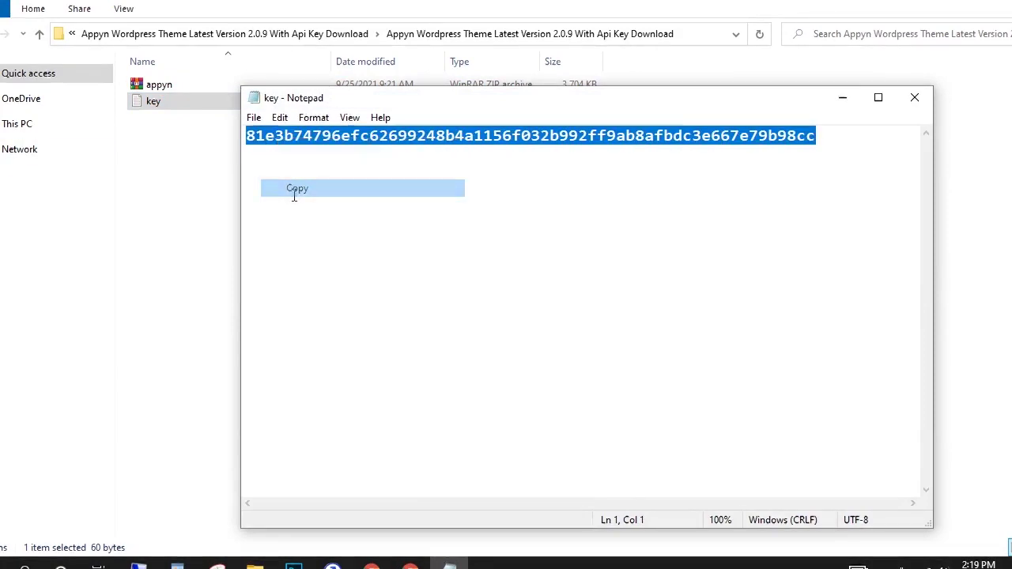
Return to the browser, paste the copied key over the Content importer's API Key entry, and save the changes
left_click(410, 563)
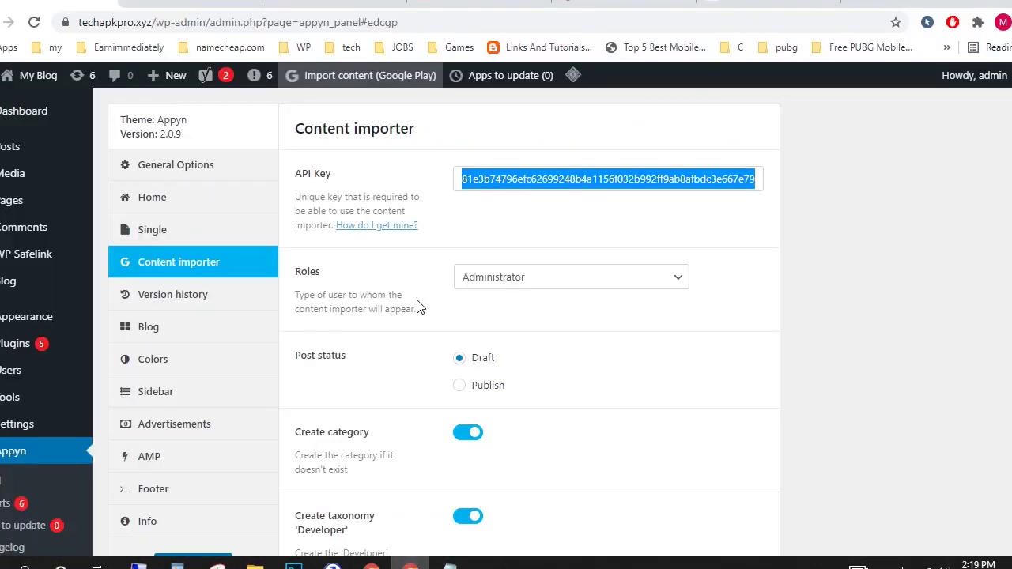
right_click(496, 179)
left_click(524, 254)
scroll(545, 386, "down", 4)
scroll(546, 387, "down", 10)
left_click(193, 550)
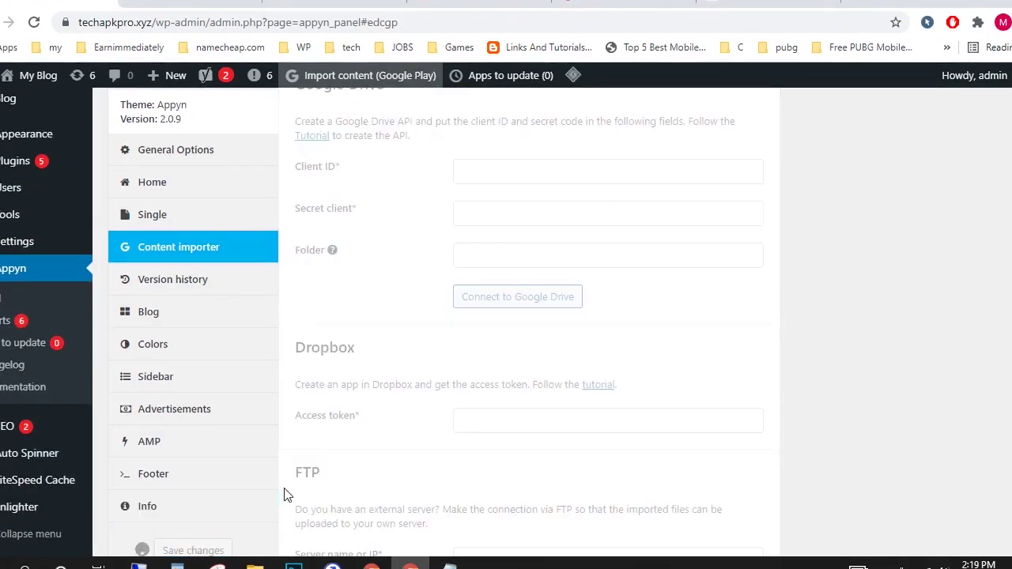
scroll(295, 412, "up", 10)
scroll(434, 237, "up", 1)
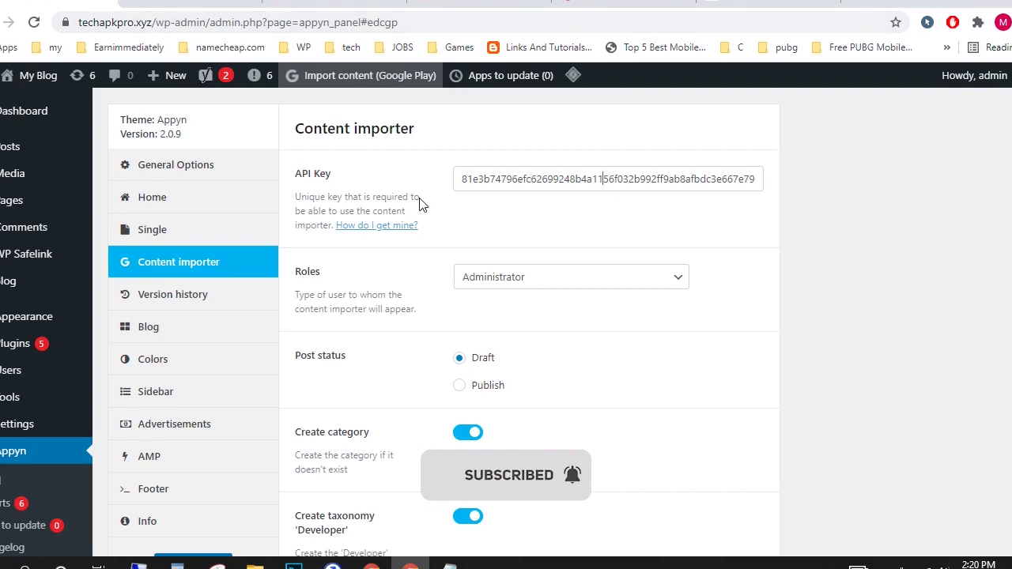
Switch to the word processor and remove the yellow highlight from the whole archive password line in Doc34
key("alt+Tab")
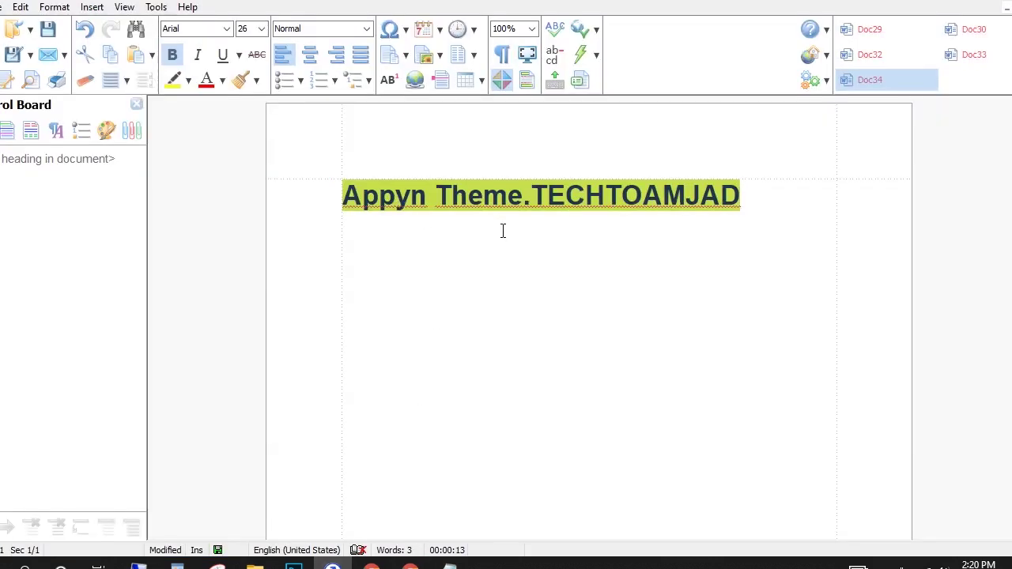
left_click(741, 196)
left_click_drag(741, 195, 235, 214)
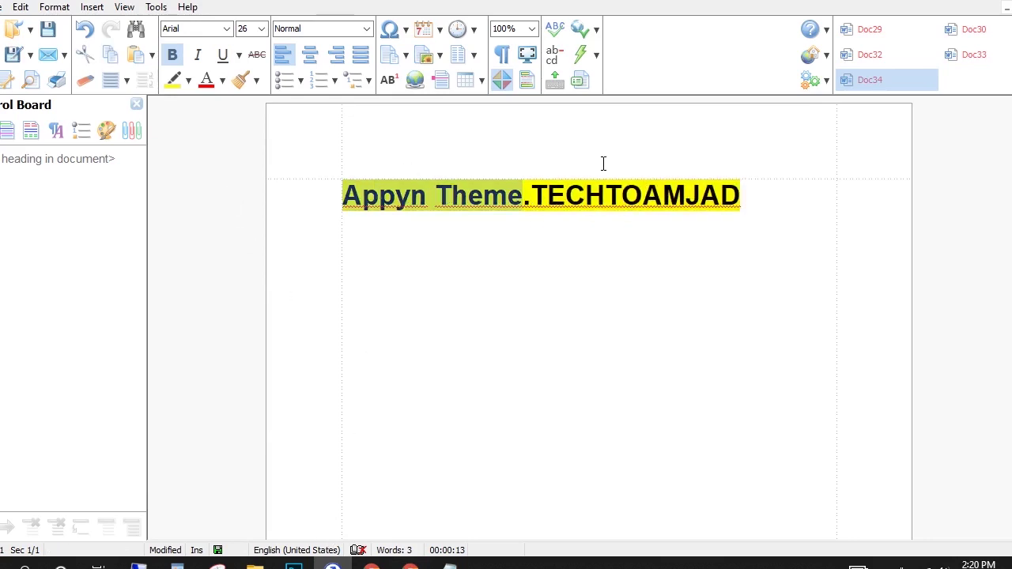
left_click(491, 348)
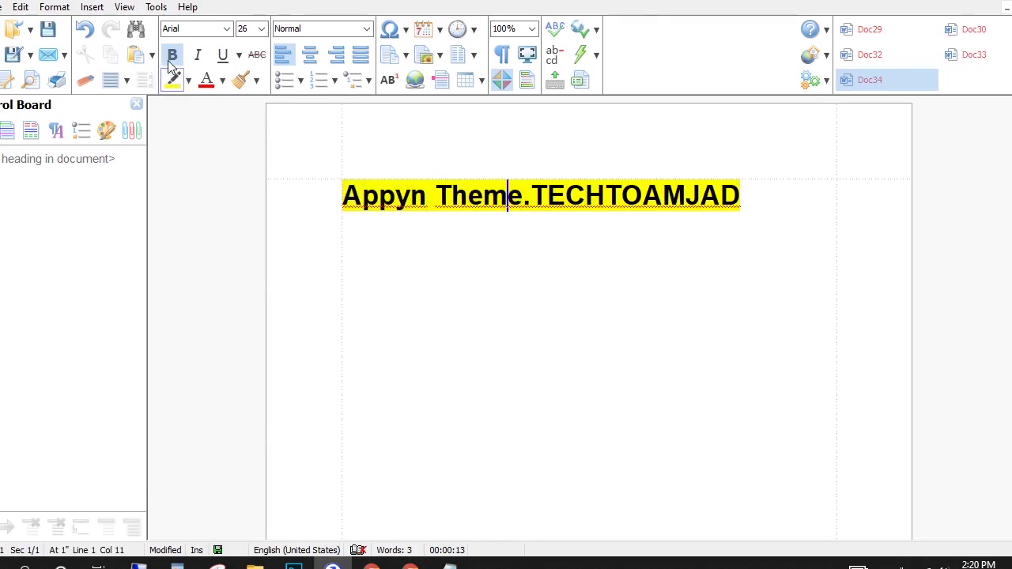
left_click_drag(742, 196, 302, 194)
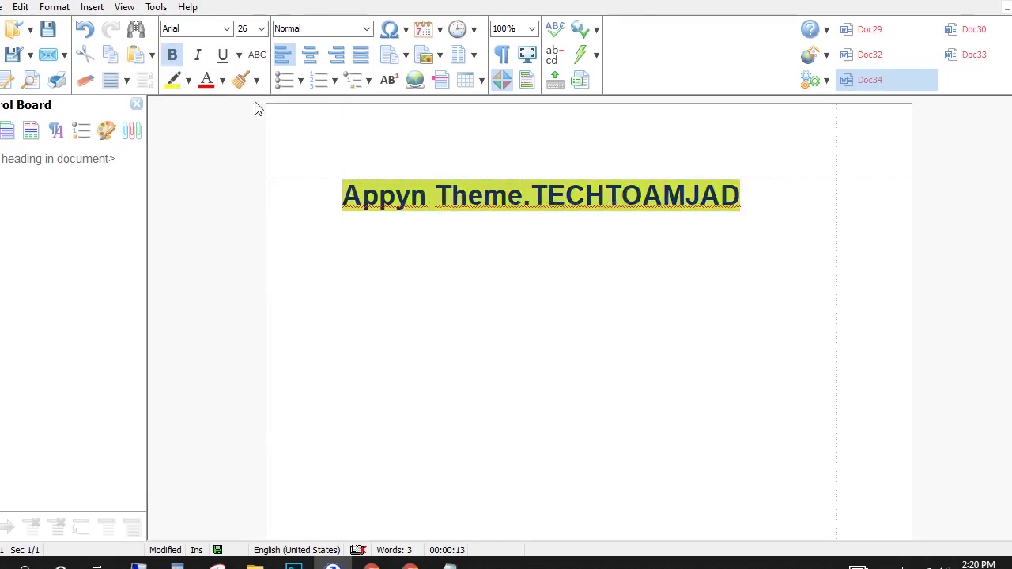
left_click(174, 81)
left_click(478, 242)
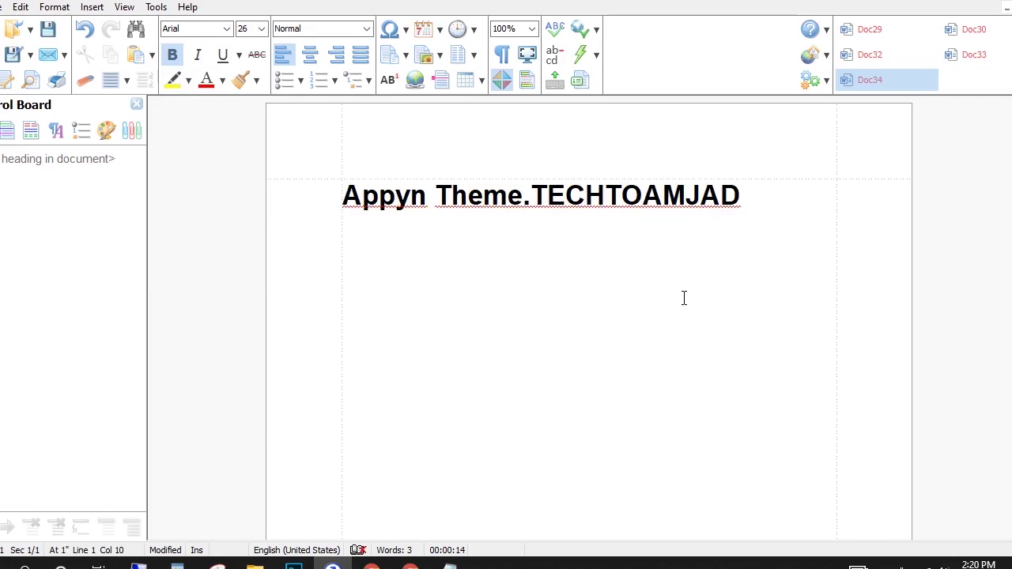
Look at the extracted Appyn folder in File Explorer and return to the Content importer settings in the browser
key("alt+Tab")
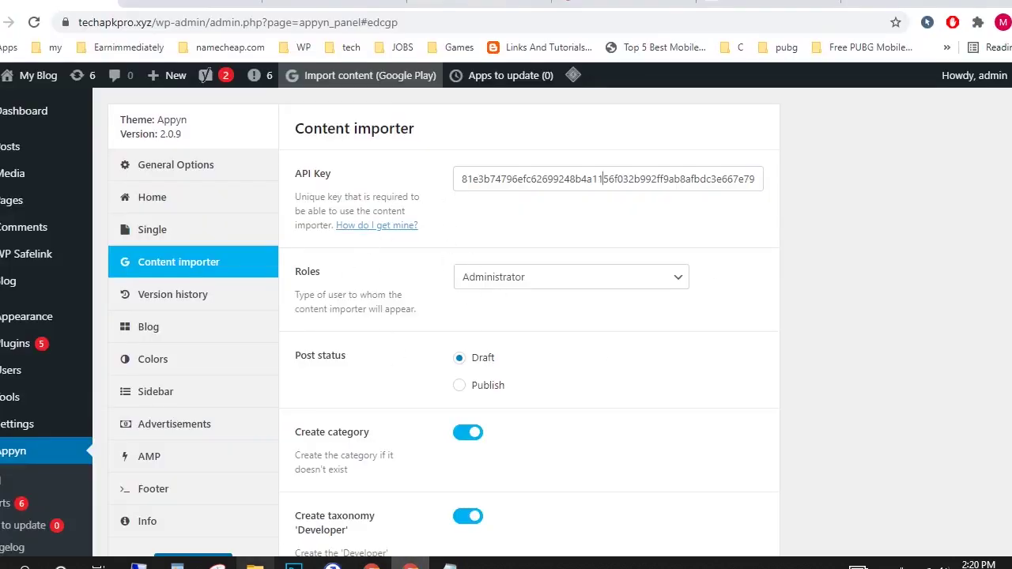
left_click(255, 564)
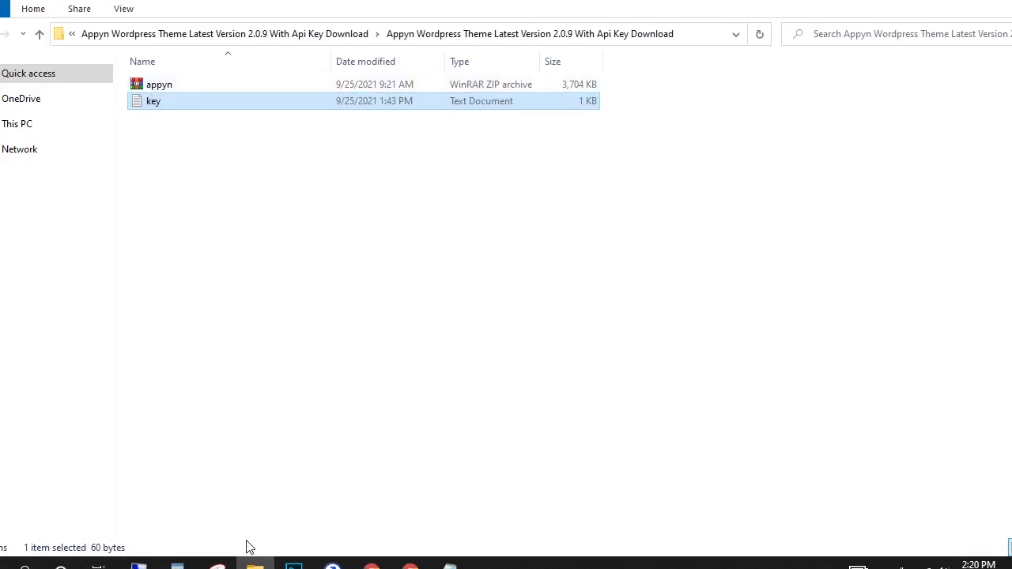
left_click(254, 564)
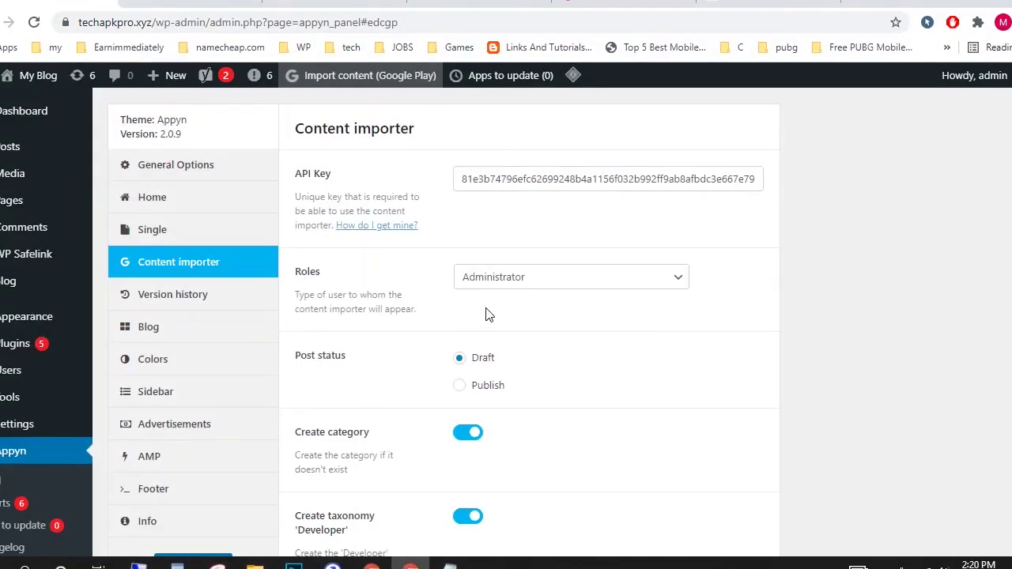